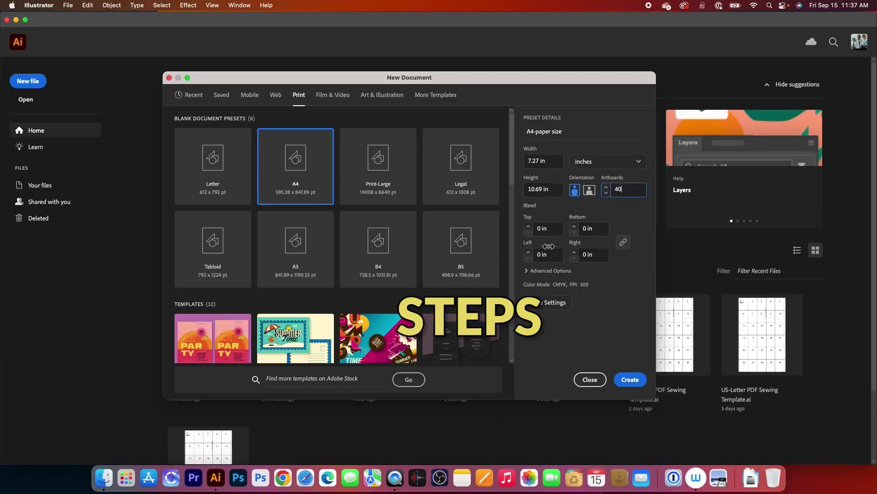
click(548, 303)
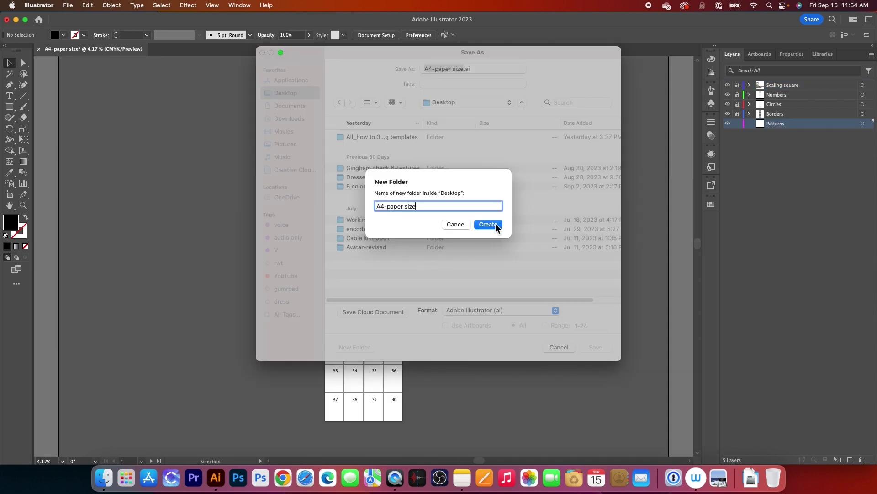
click(495, 223)
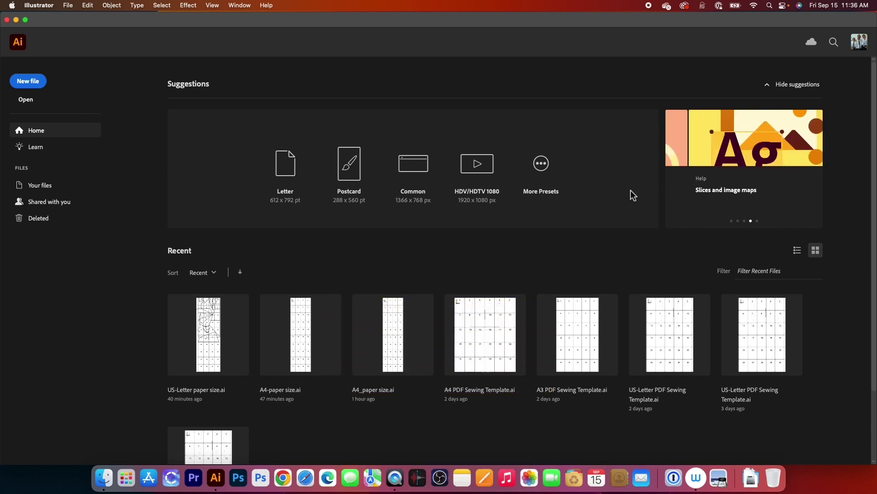
- Start a new print document from the A4 preset and name it "A4-paper size"
click(68, 6)
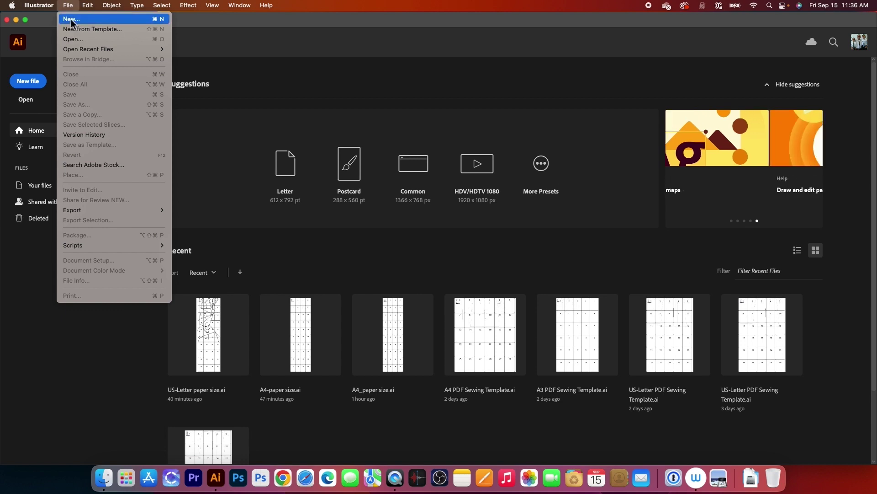
click(69, 19)
click(299, 95)
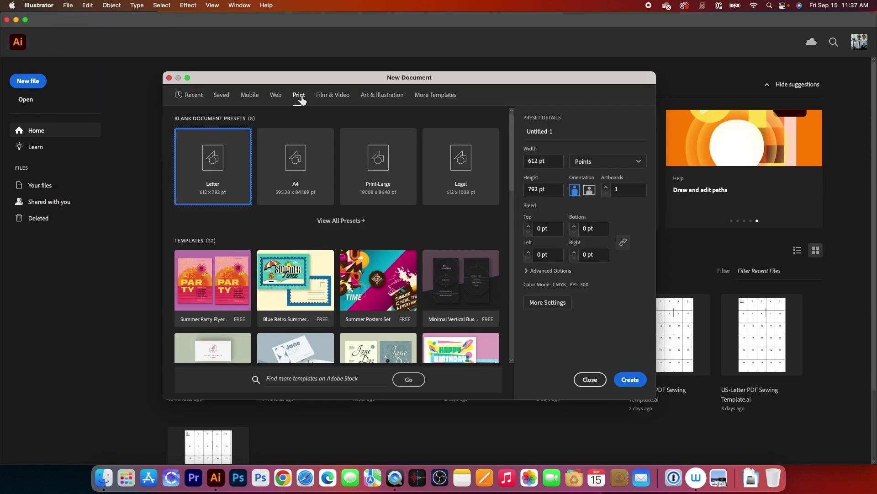
click(343, 235)
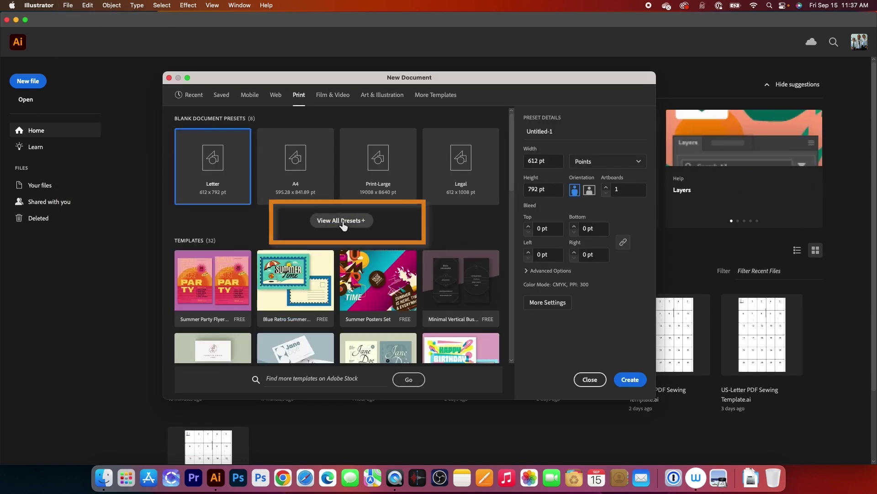
click(317, 178)
triple_click(550, 136)
text(A4-paper size)
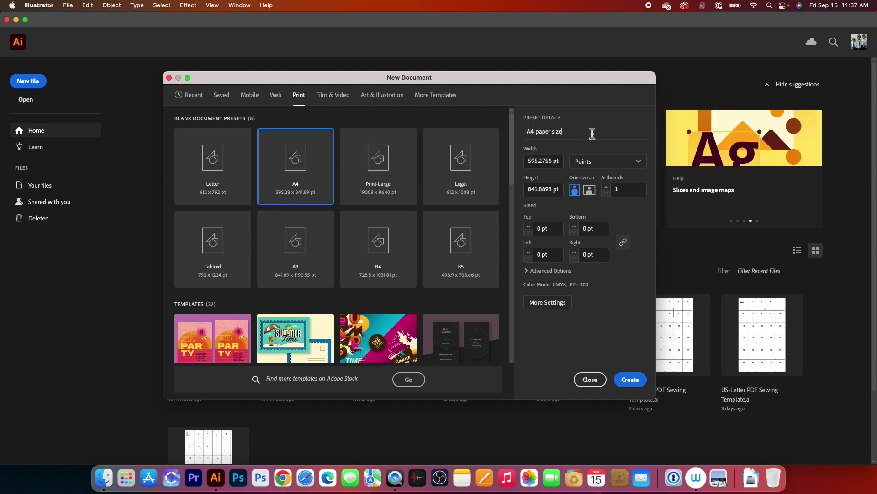
- Set the new document's units to inches, its width to 7.27 in and its height to 10.69 in
click(596, 167)
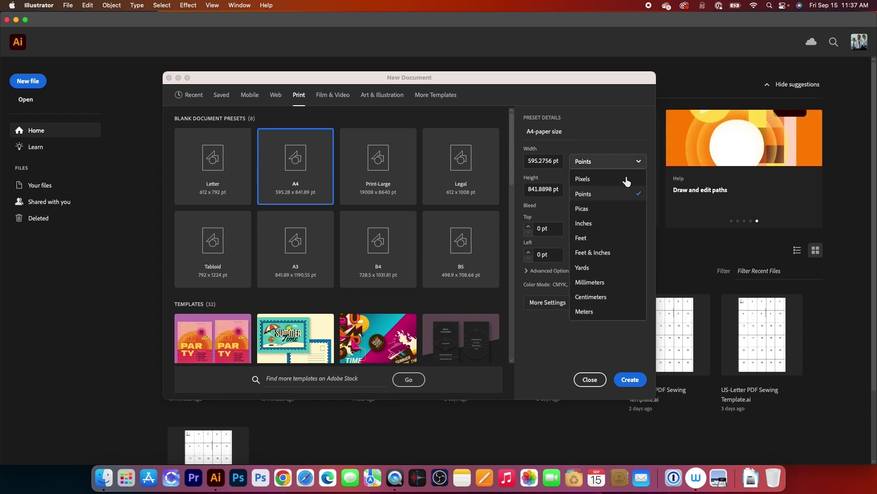
click(602, 232)
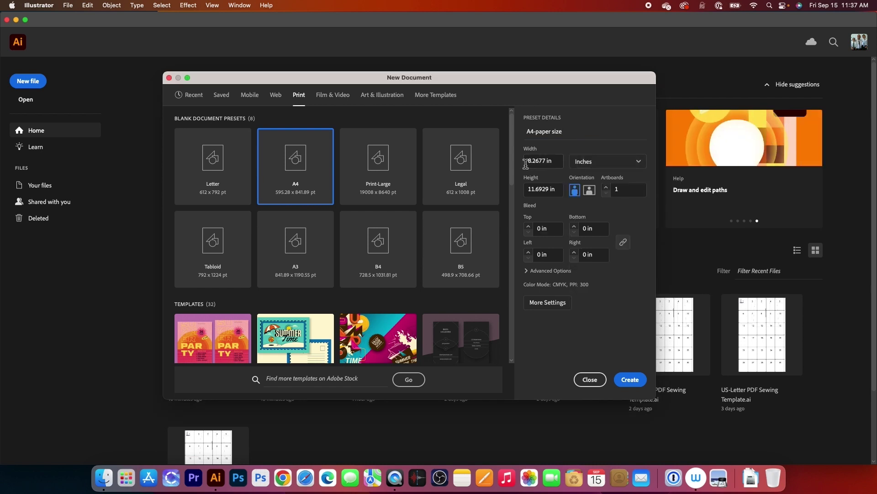
click(553, 163)
text(7)
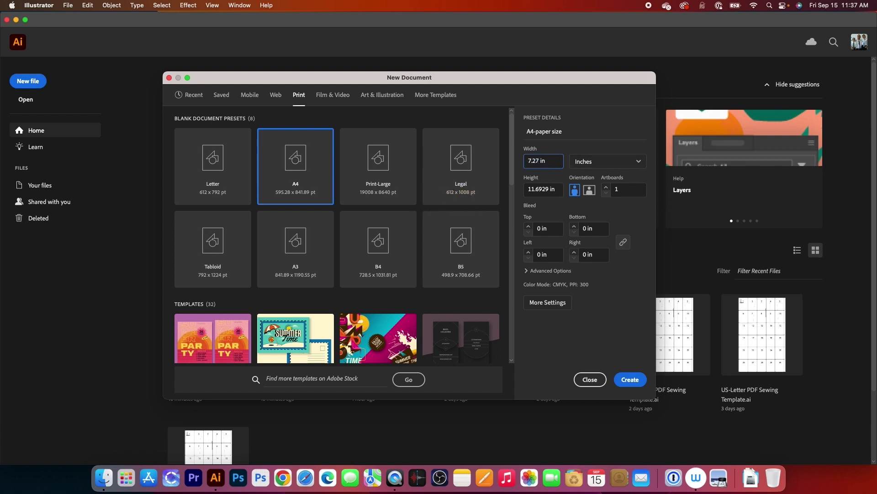
key(Tab)
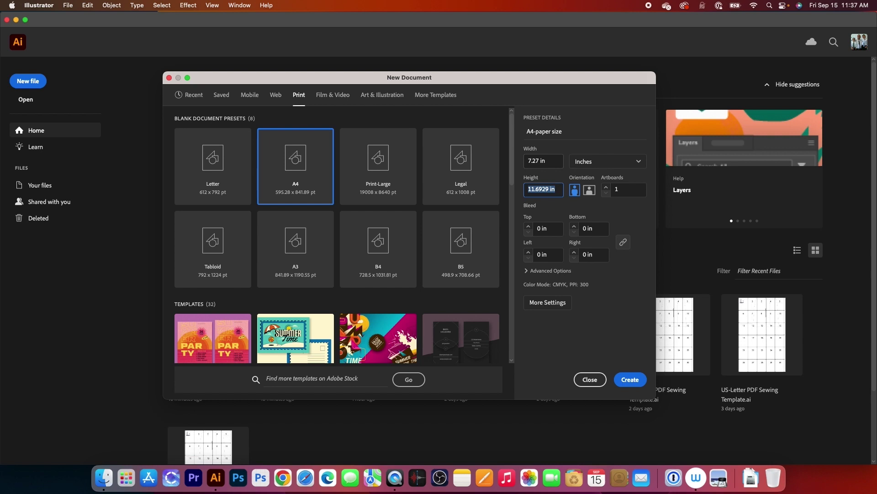
text(10.69)
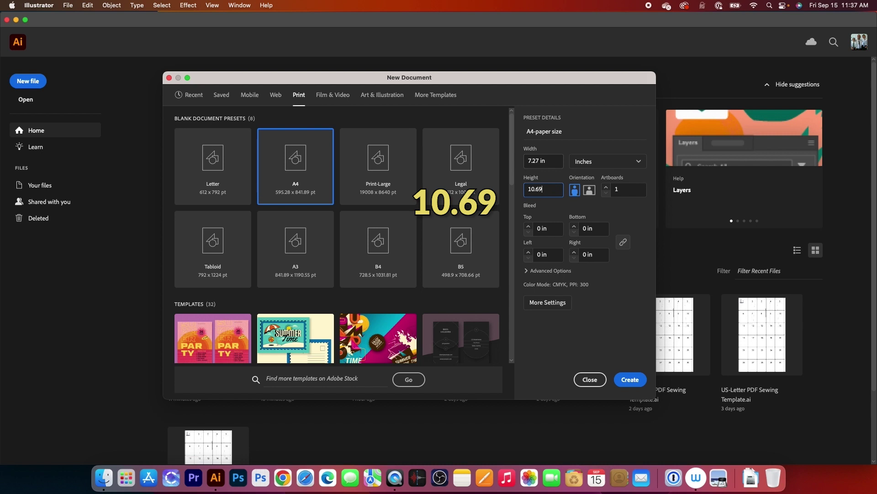
key(Tab)
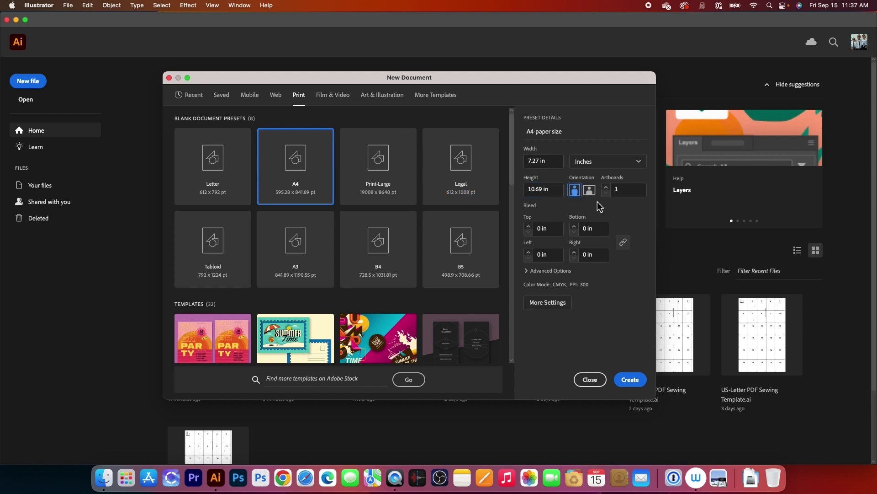
- Create the document with 40 artboards laid out in 4 columns with 0 in spacing
click(621, 191)
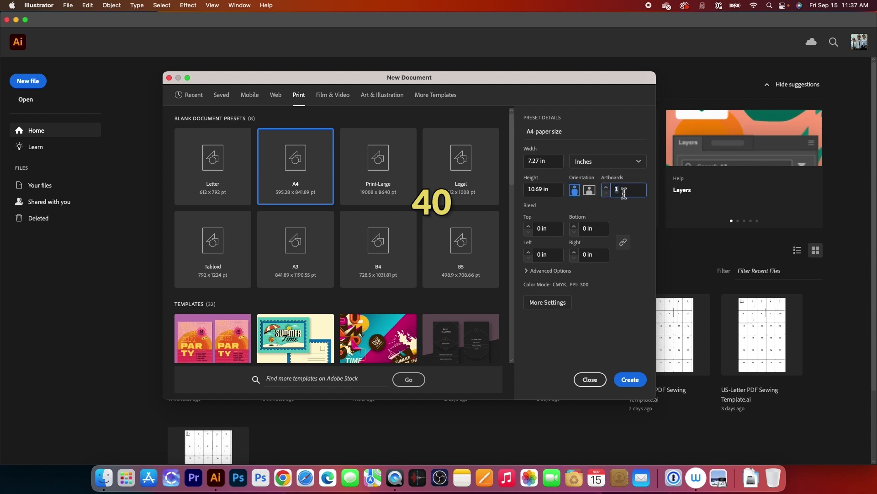
text(40)
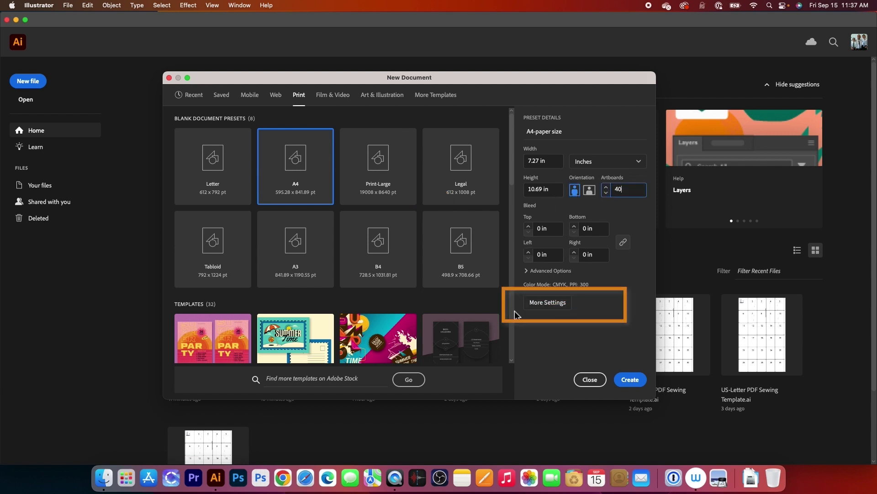
click(549, 303)
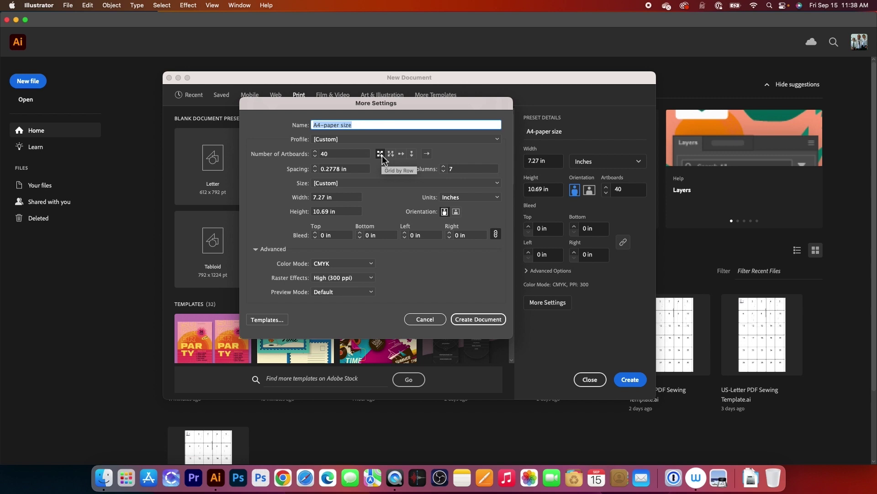
click(345, 168)
drag(346, 171, 316, 170)
text(0)
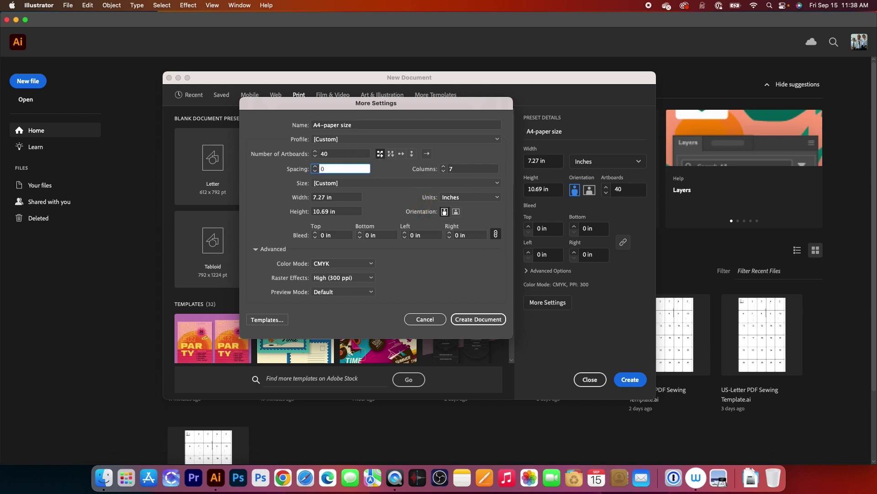
key(Tab)
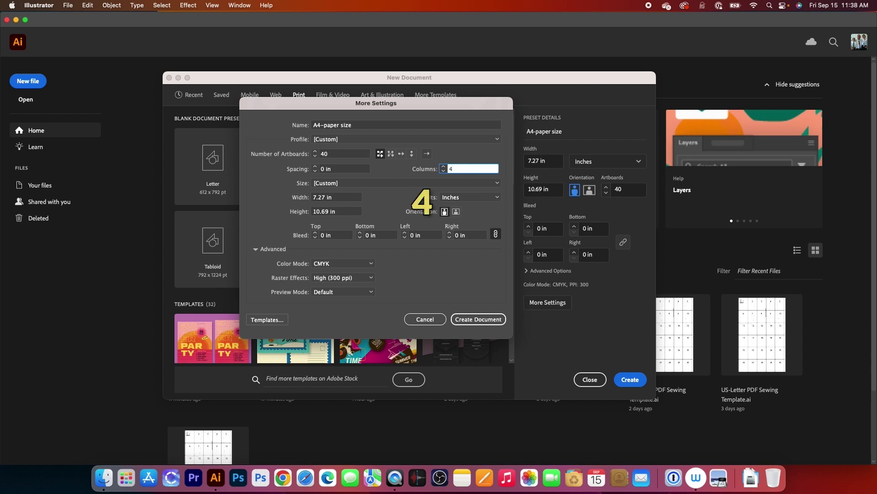
key(Tab)
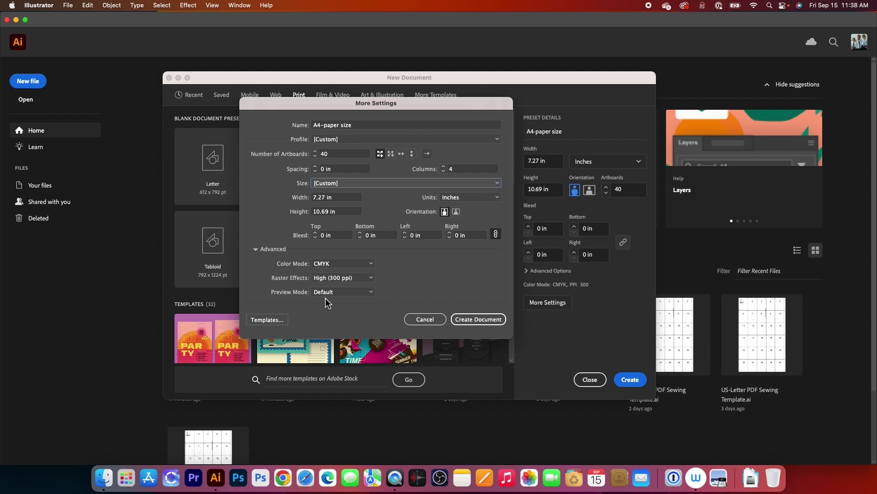
click(480, 320)
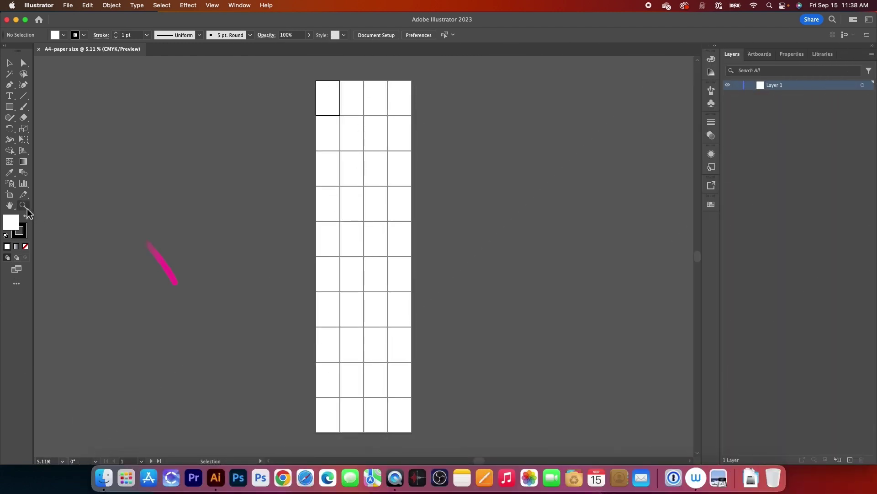
- Rename the document's only layer to "Borders"
click(24, 208)
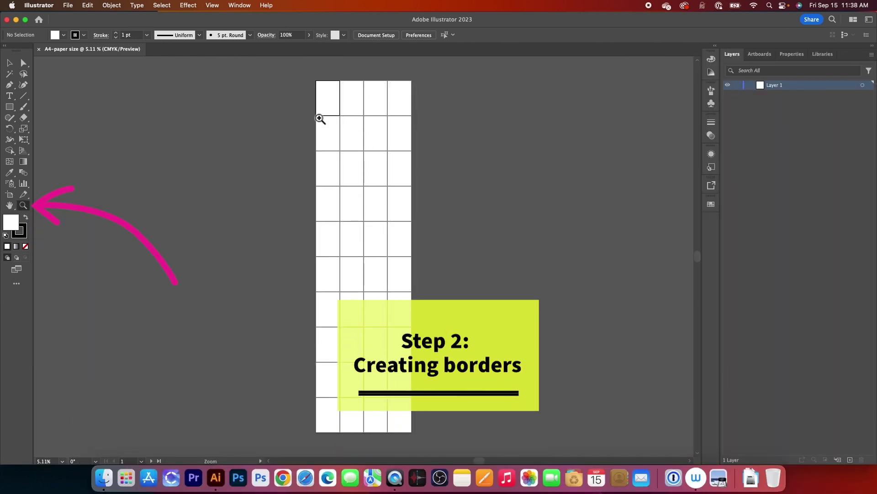
drag(326, 80, 394, 143)
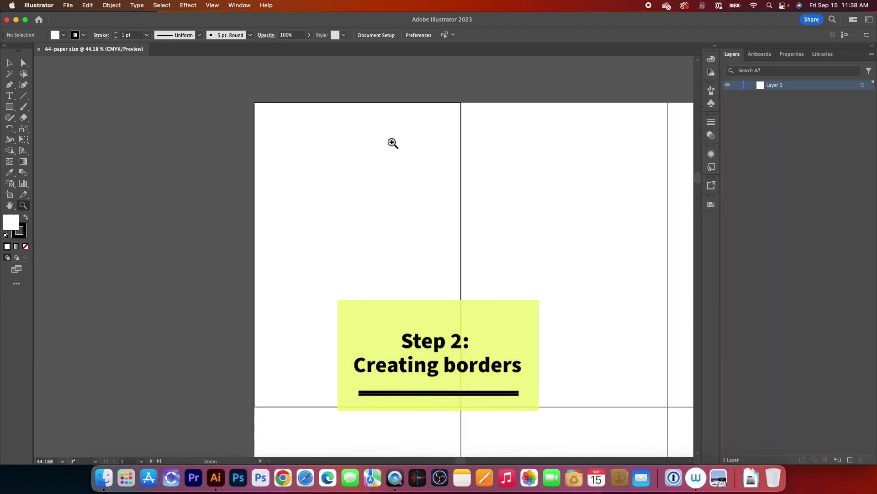
drag(319, 143, 279, 131)
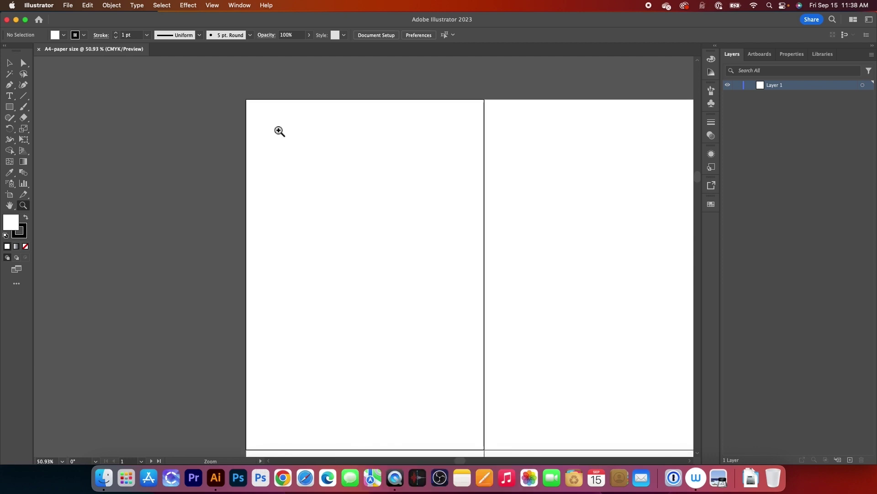
double_click(781, 88)
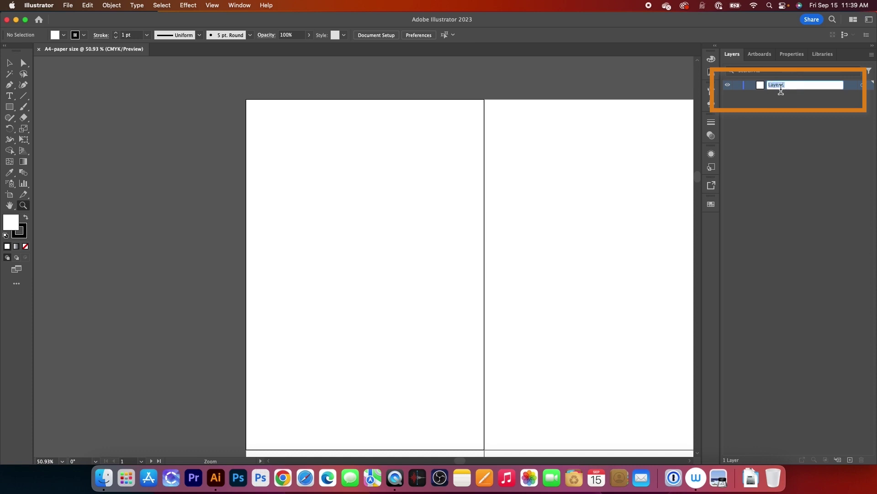
text(B)
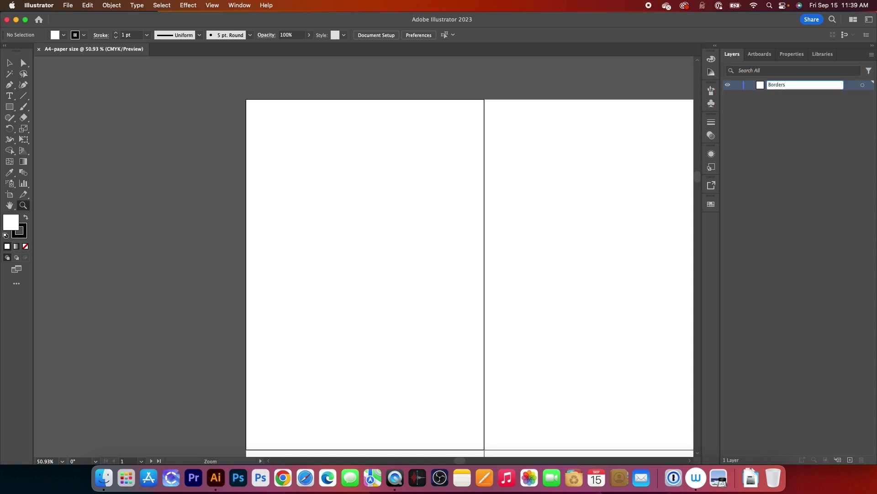
text(orders)
key(Return)
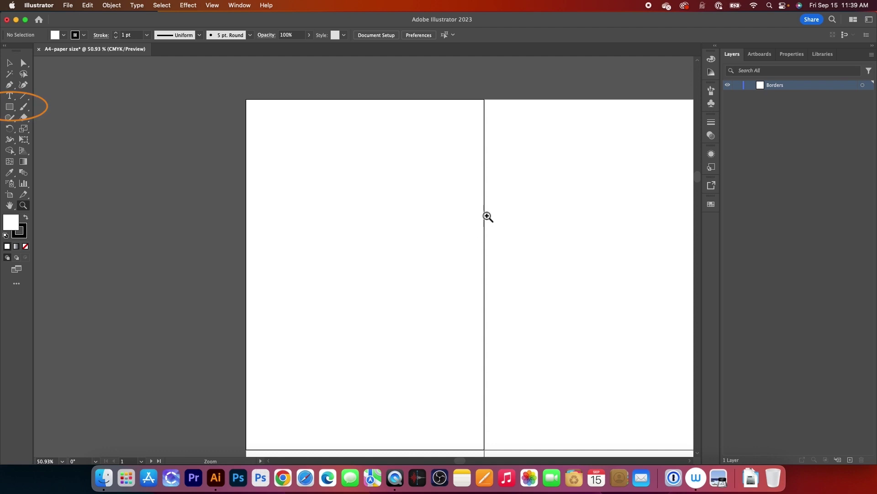
- Create a 7.27 by 10.69 in rectangle on the Borders layer and set its stroke weight to 2 pt
click(11, 109)
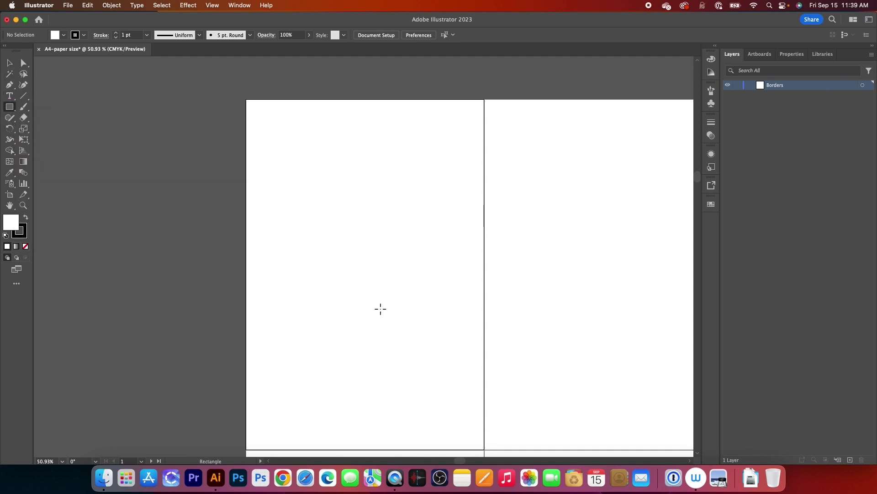
click(370, 286)
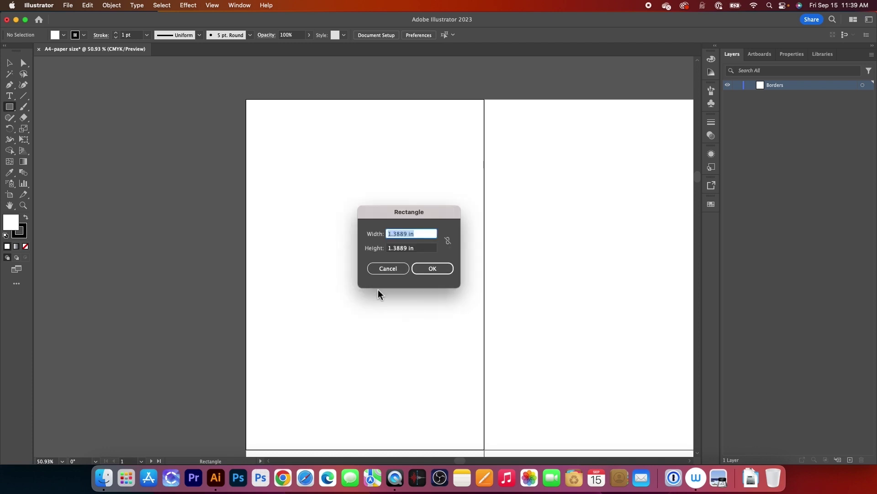
text(7)
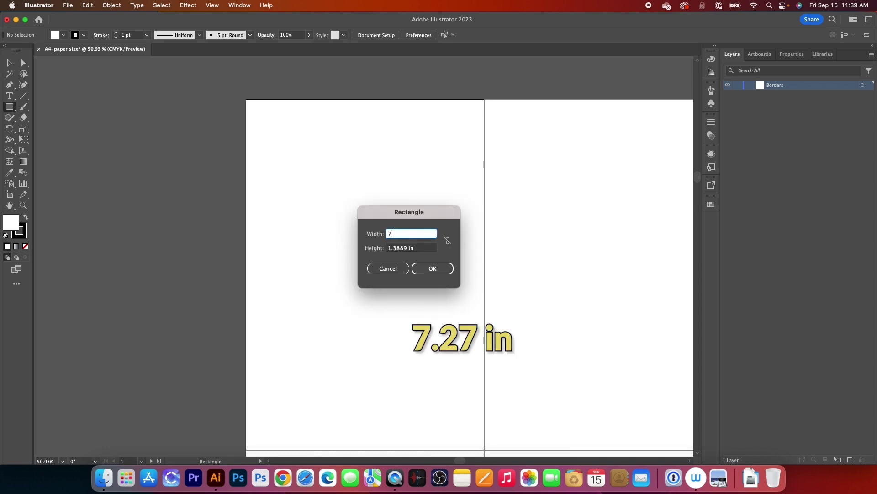
text(.27)
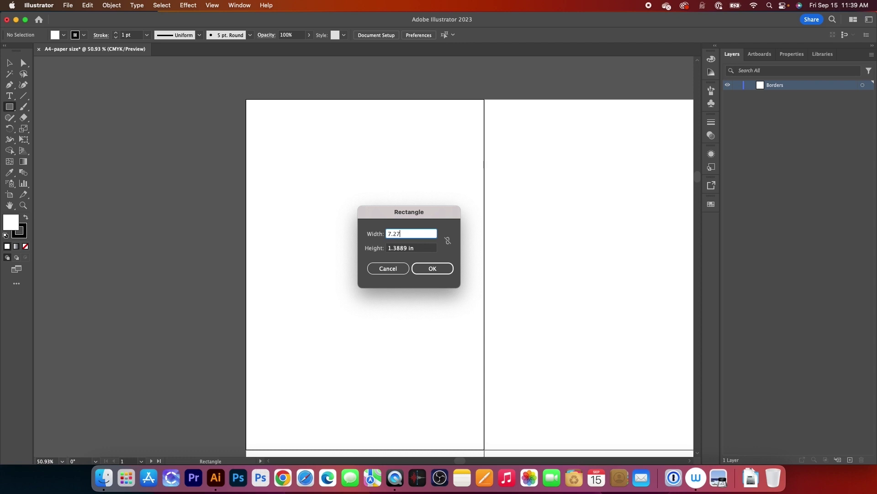
key(Tab)
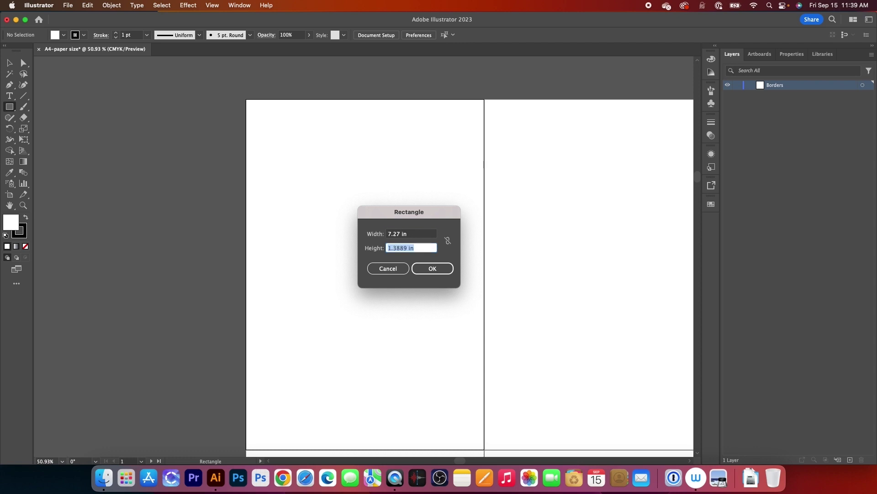
text(1)
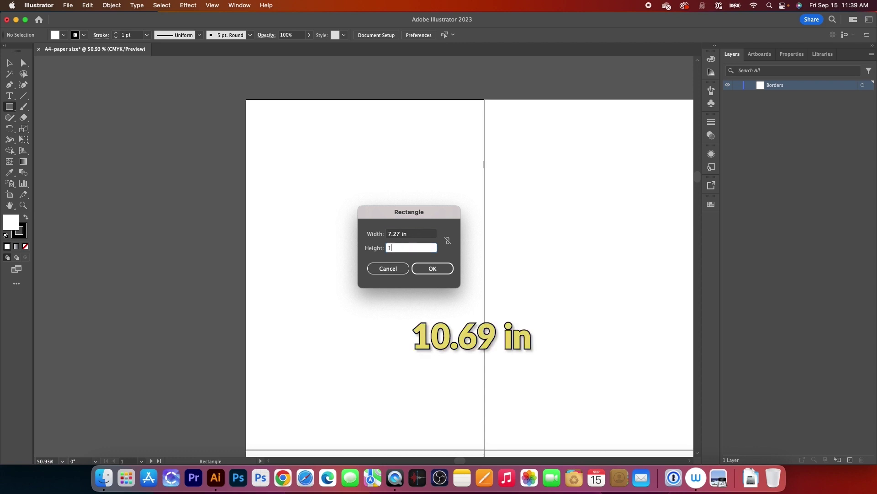
text(0.69 in)
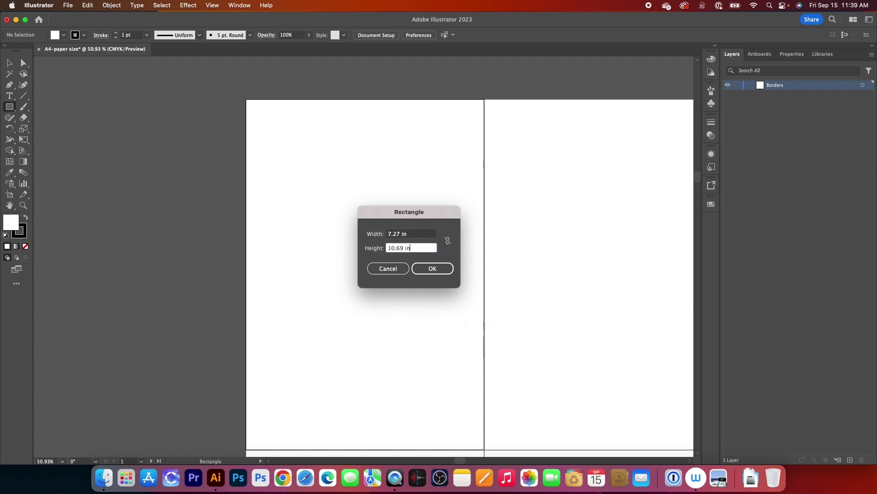
key(Return)
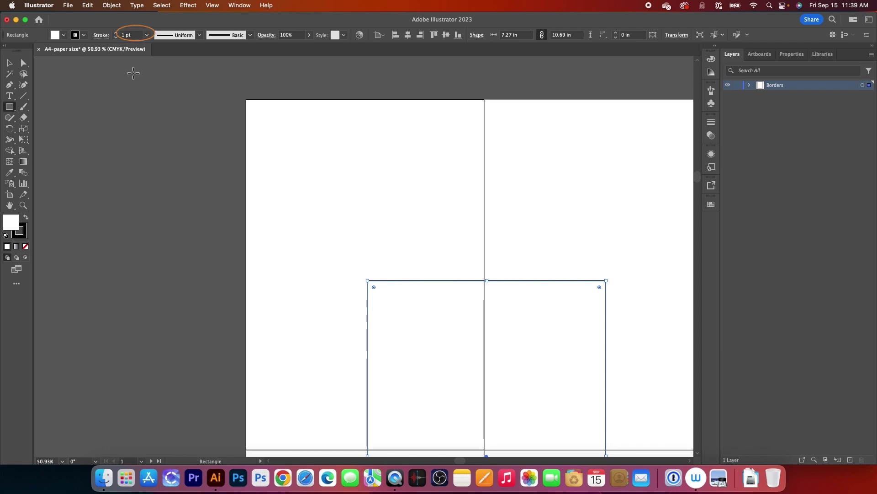
click(148, 36)
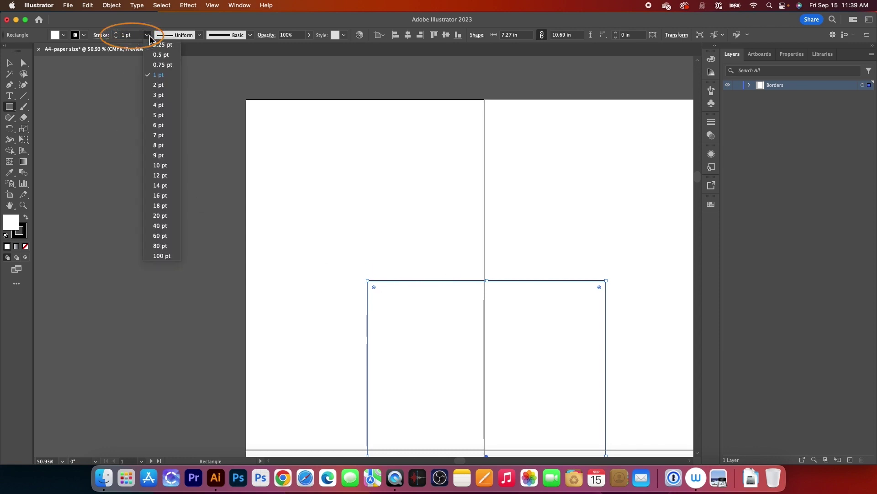
click(158, 85)
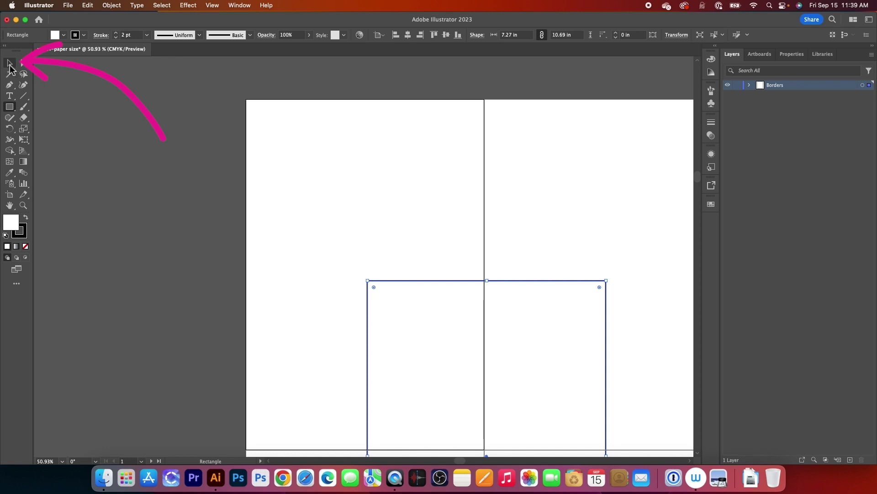
- Move the rectangle over the first artboard and align it to the artboard's centre horizontally and vertically
click(9, 64)
drag(531, 365, 410, 198)
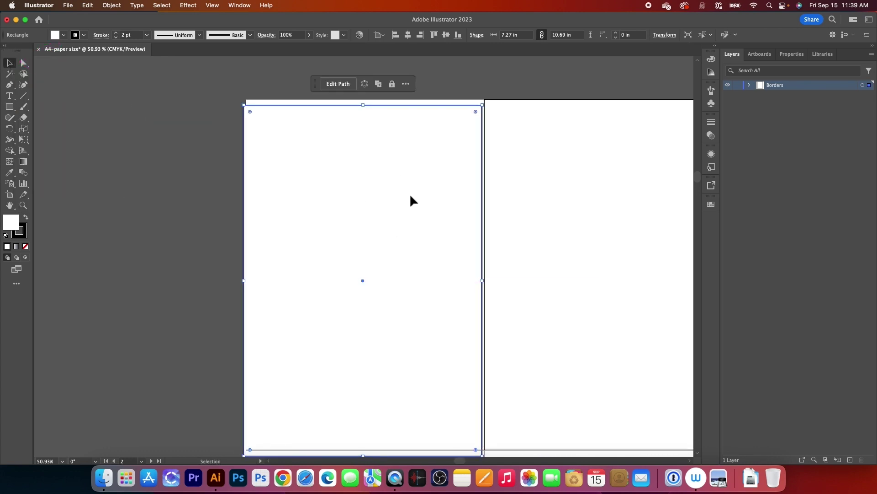
click(409, 36)
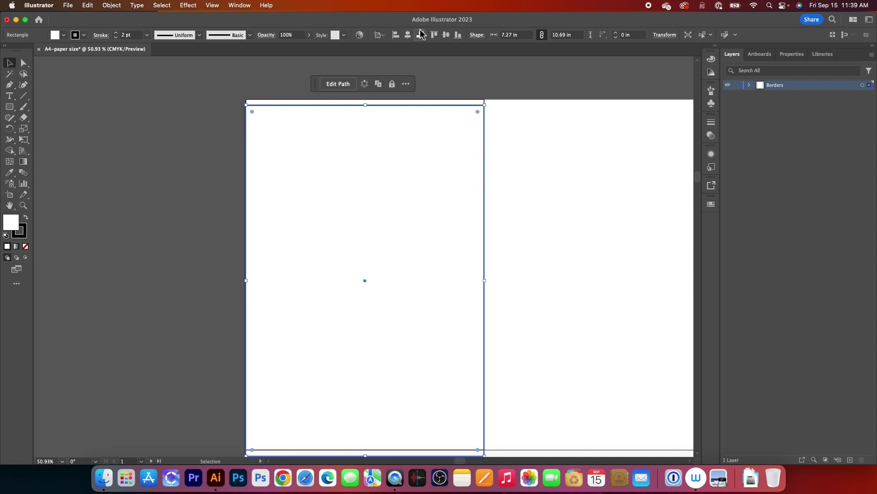
click(449, 37)
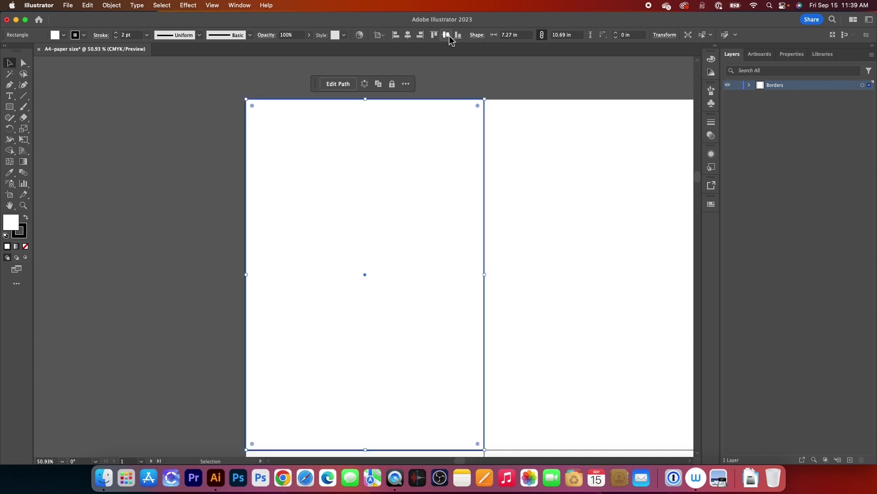
- Fill the border rectangle on the first artboard with green and deselect it
click(63, 35)
click(45, 52)
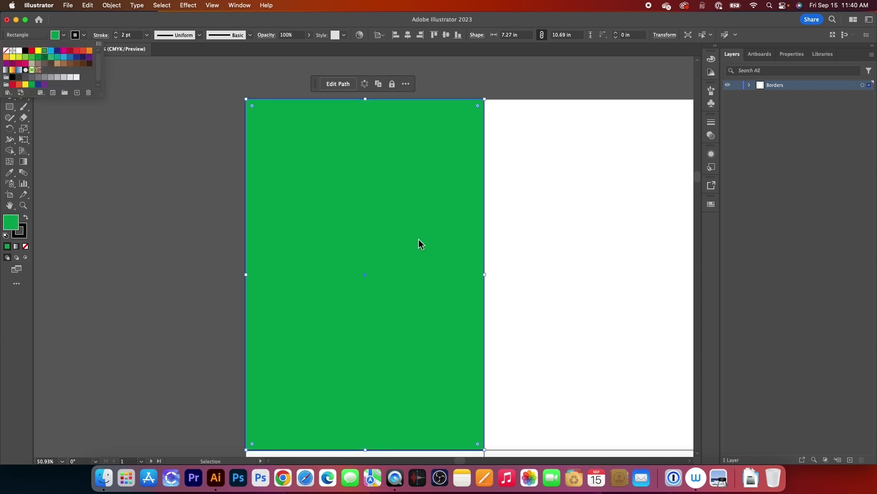
click(158, 170)
click(563, 88)
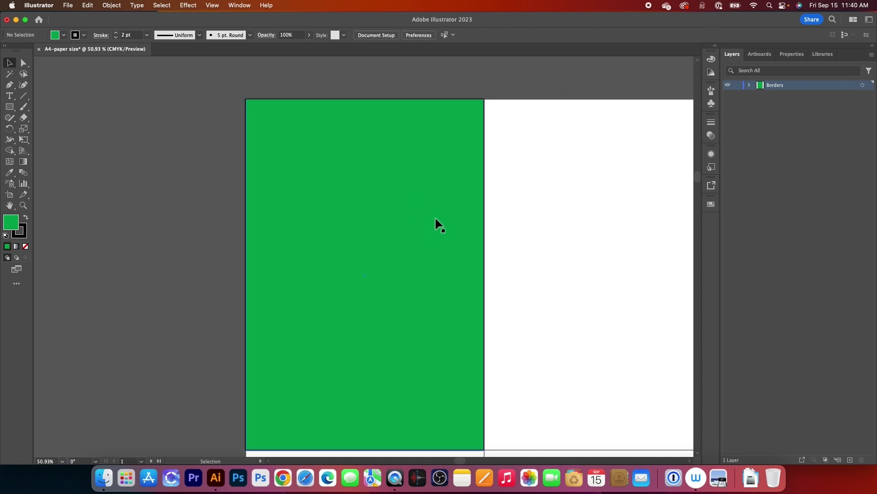
- Cut the green rectangle and paste it in place on the first artboard
click(403, 218)
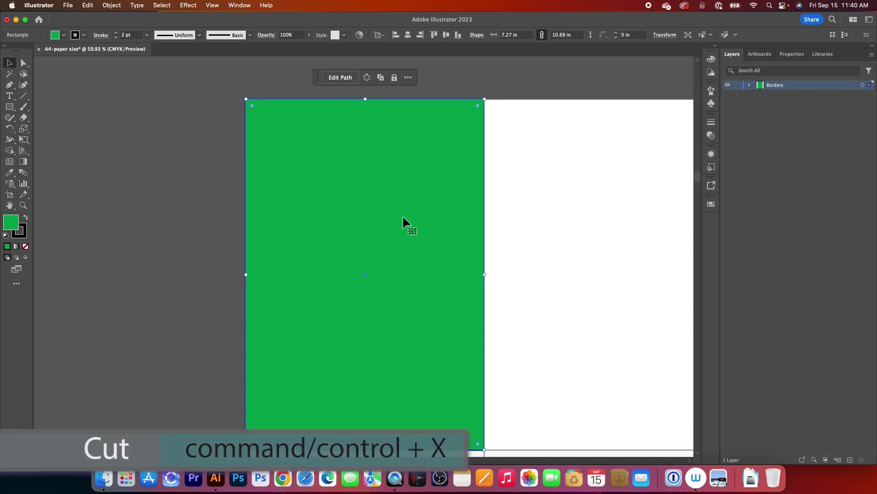
key(super+x)
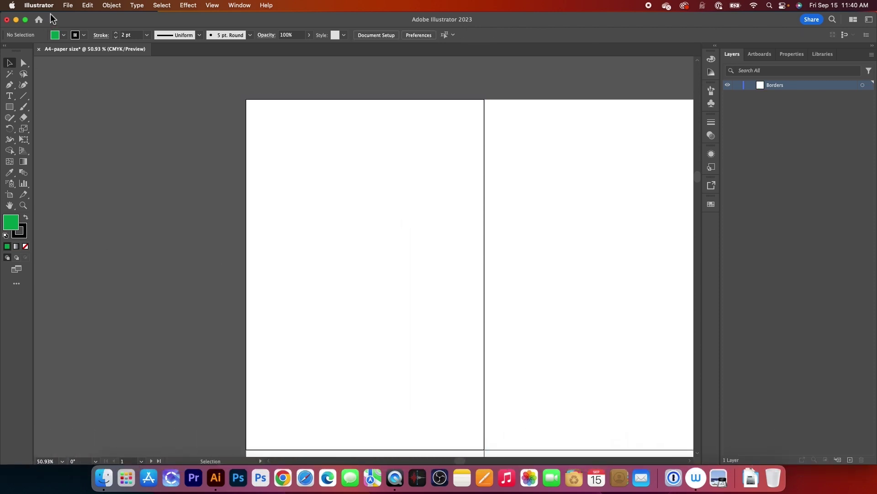
click(87, 6)
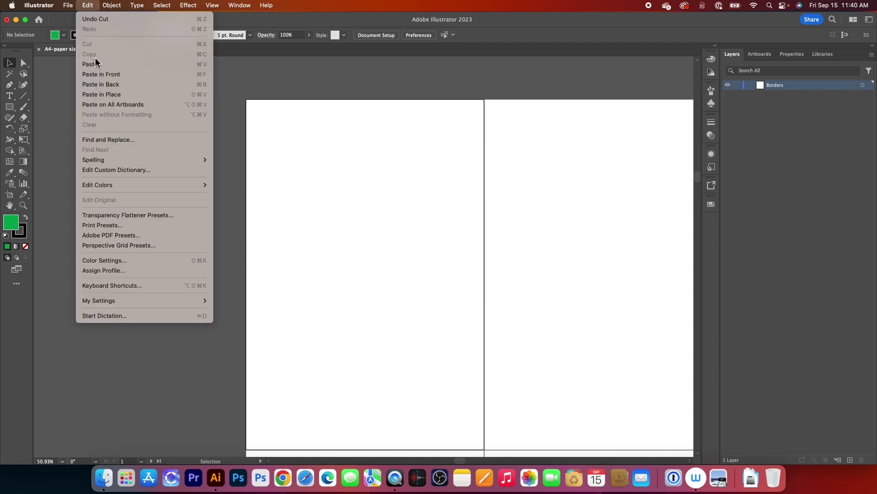
click(137, 98)
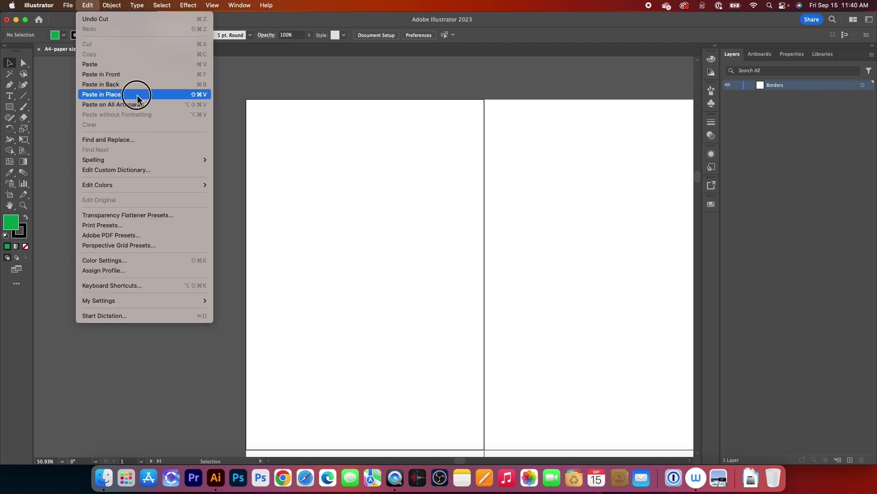
click(545, 205)
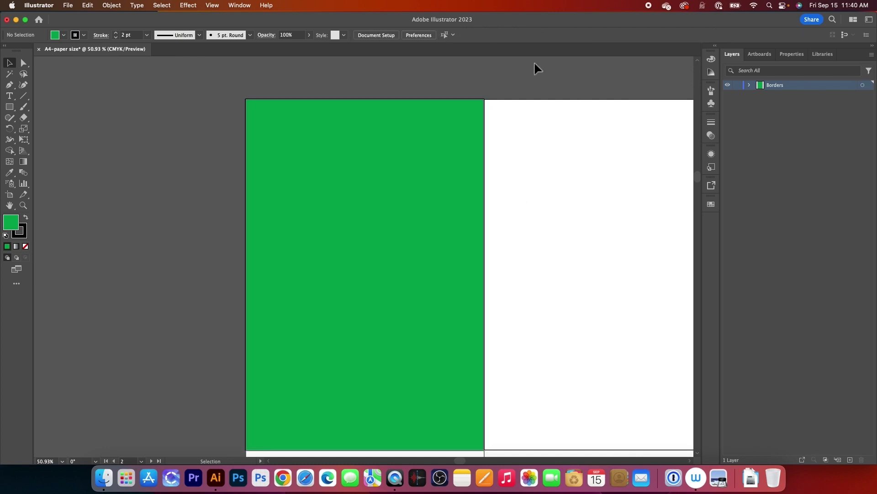
- Cut the green rectangle from the first artboard and paste it on all artboards
click(357, 260)
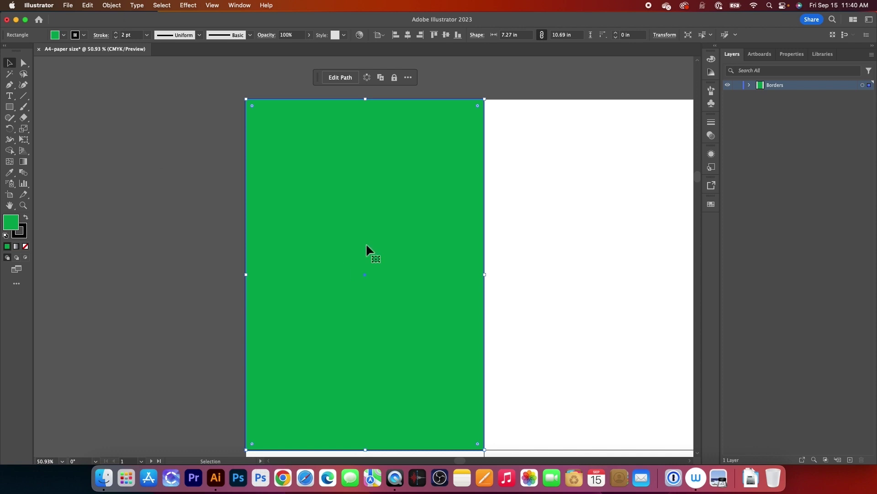
key(a)
key(Delete)
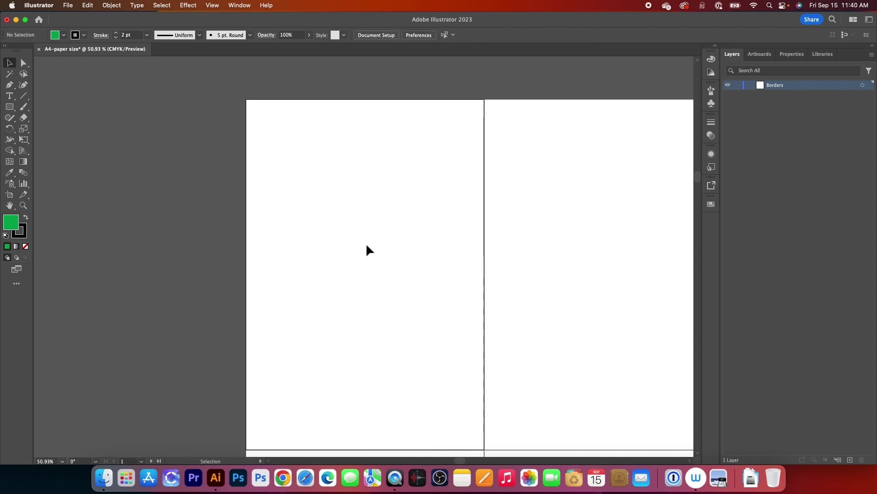
click(88, 6)
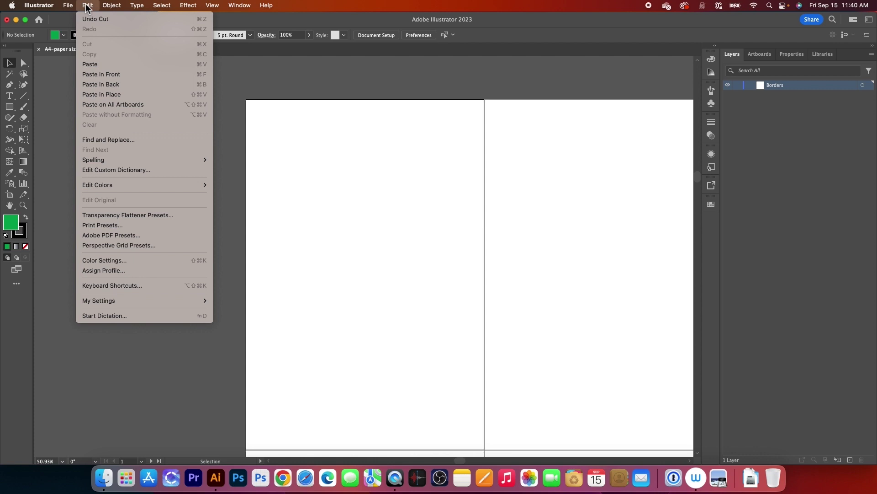
click(113, 104)
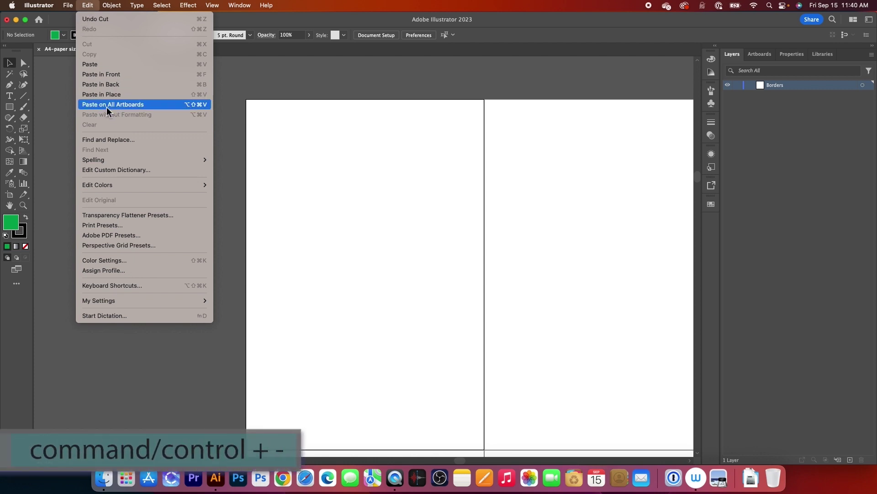
- Select all the green page rectangles and set their fill to none
key(super+minus)
key(super+minus)
key(super+minus)
key(super+minus)
key(super+minus)
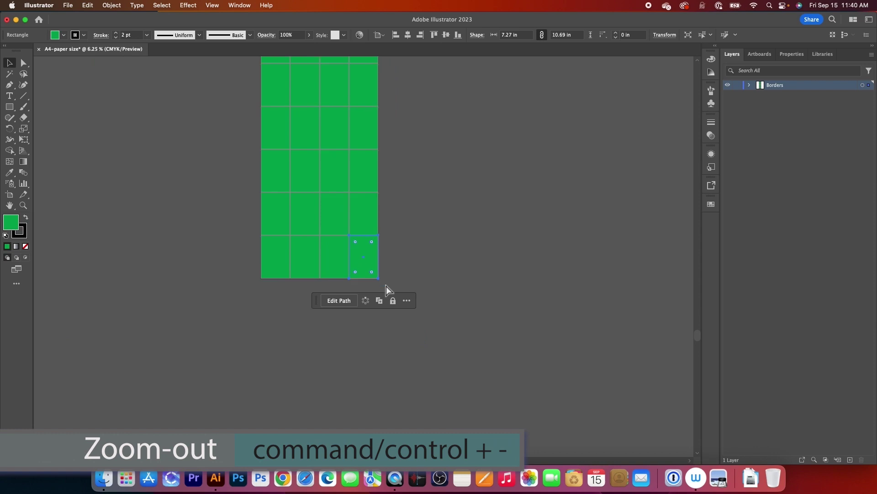
key(super+minus)
click(471, 273)
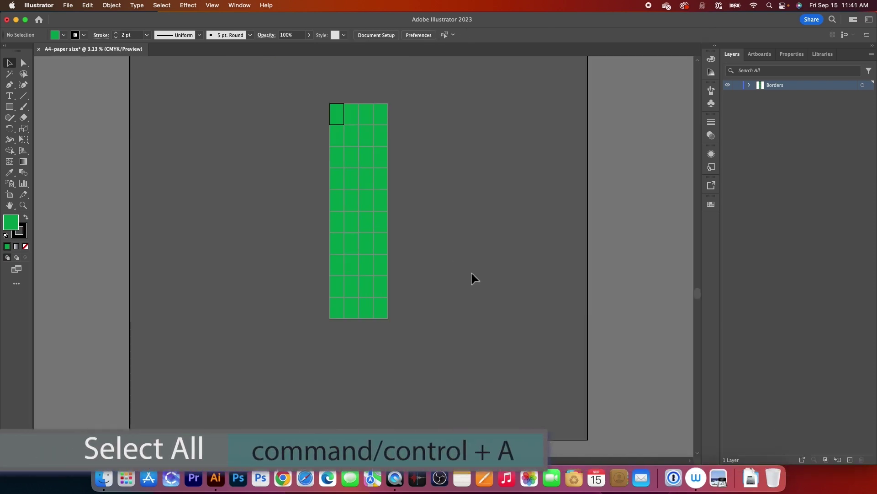
key(super+a)
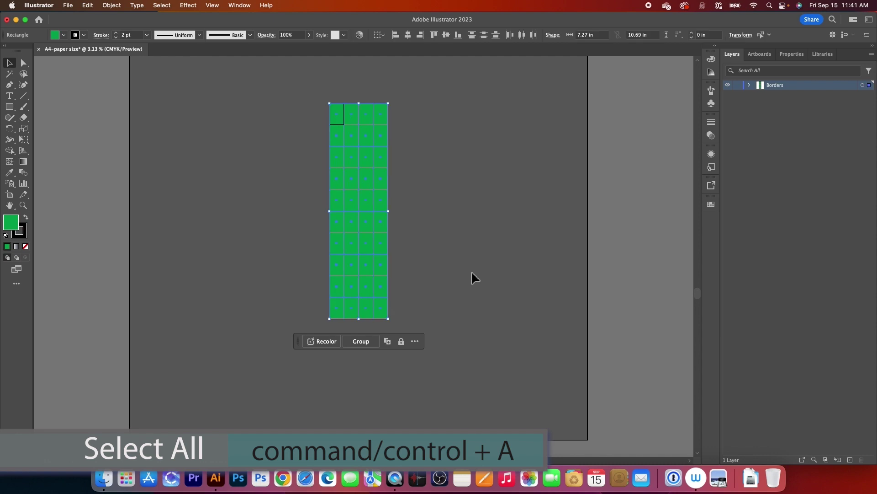
click(63, 35)
click(9, 53)
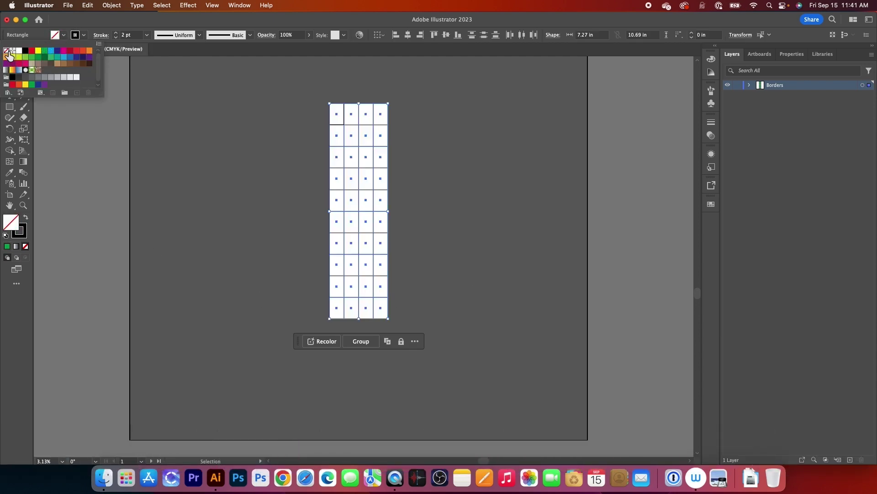
- Set the opacity of all the selected border rectangles to 70%
click(302, 35)
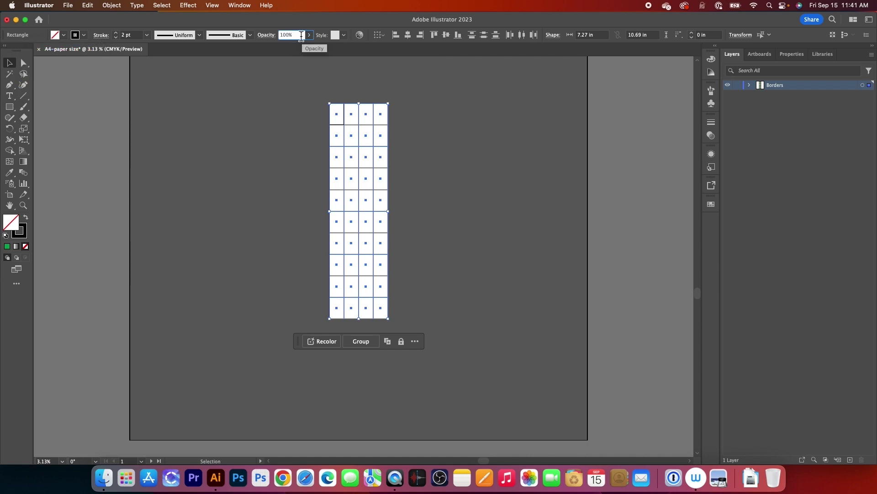
text(70)
key(Return)
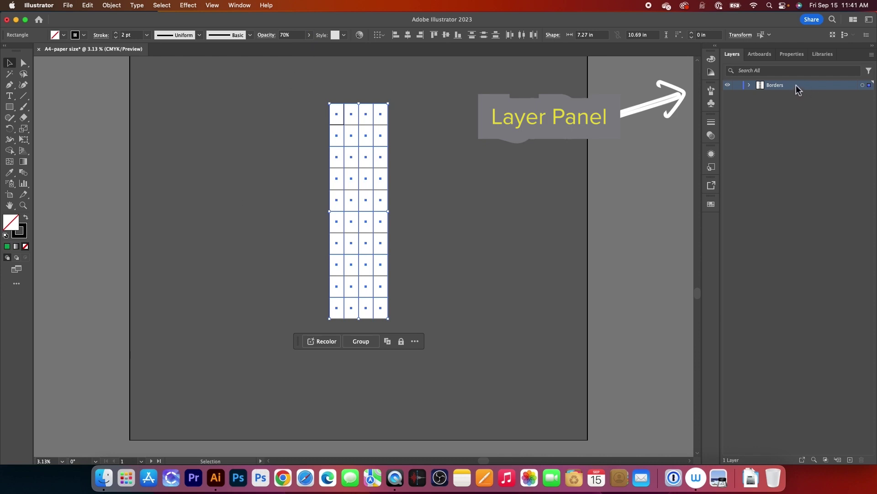
- Lock the Borders layer and create a new layer named "Circles" above it
click(738, 86)
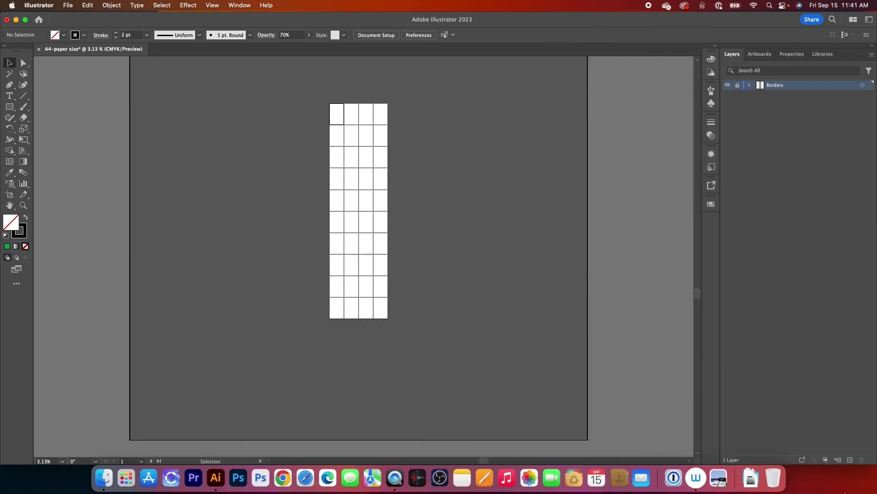
alt+click(851, 461)
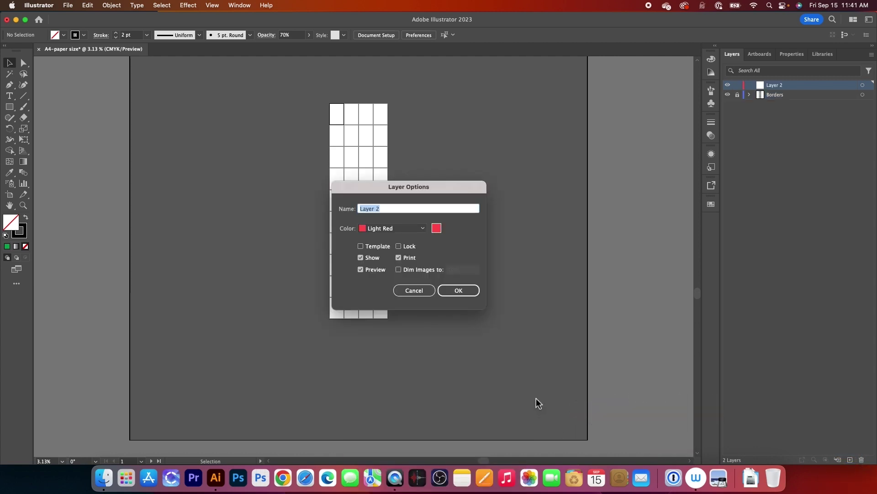
text(Circles)
key(Return)
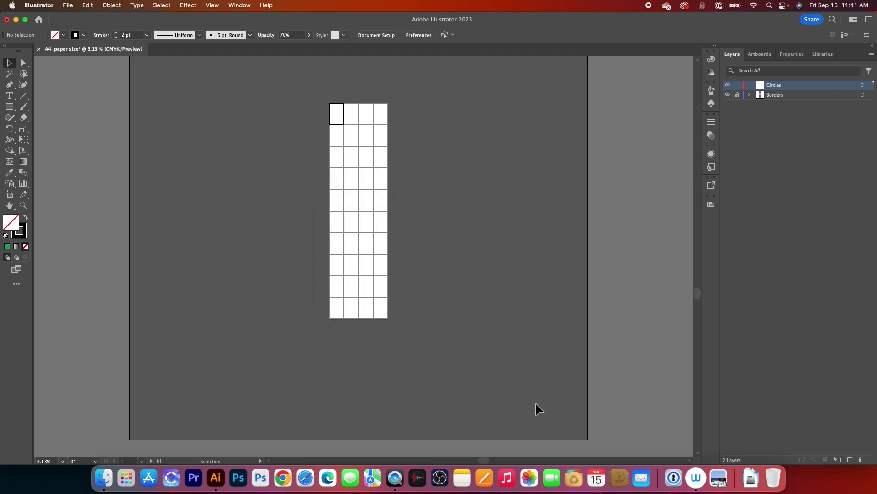
- Create a 0.5 by 0.5 in circle with the Ellipse tool at the first artboard's upper-left corner
click(24, 205)
drag(331, 100, 361, 100)
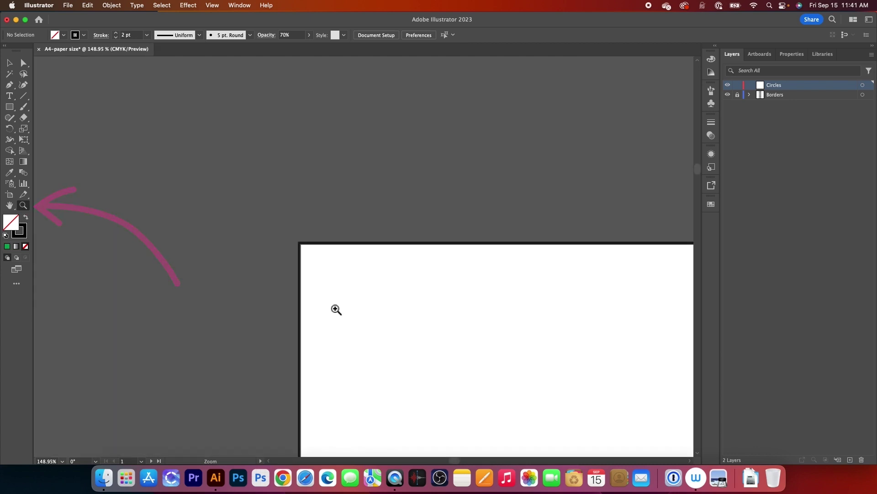
click(10, 110)
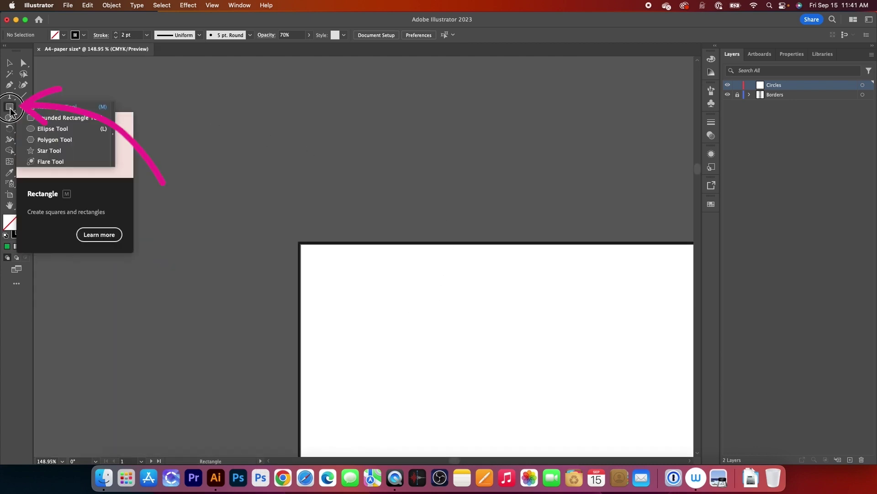
click(50, 128)
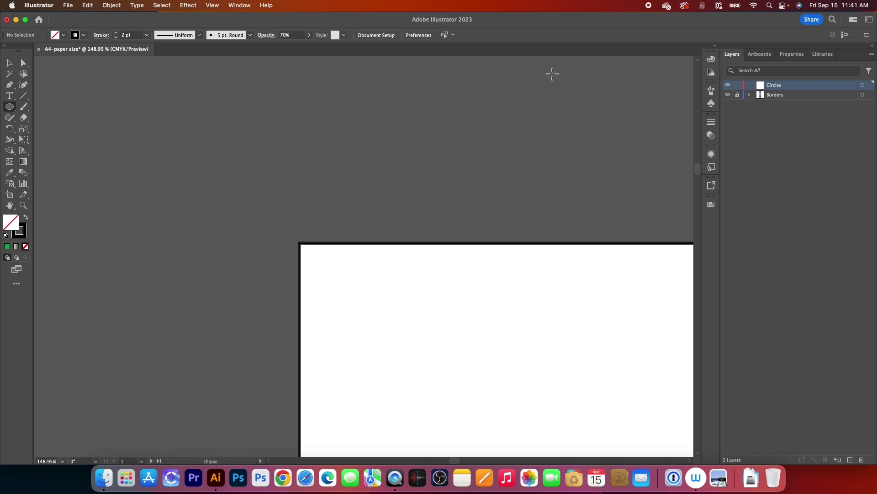
click(302, 245)
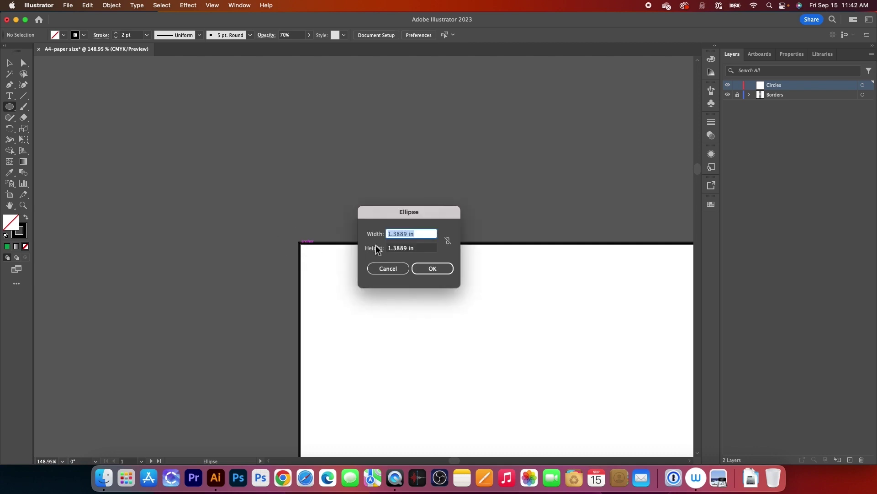
text(.5)
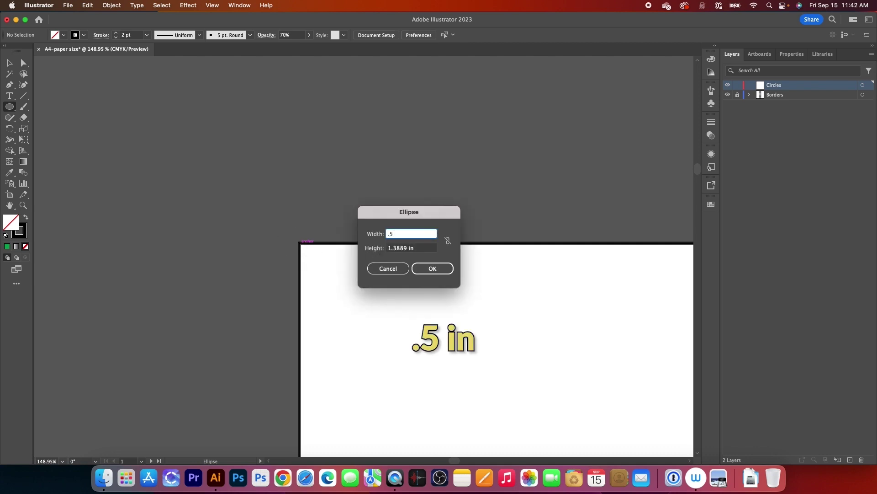
key(Tab)
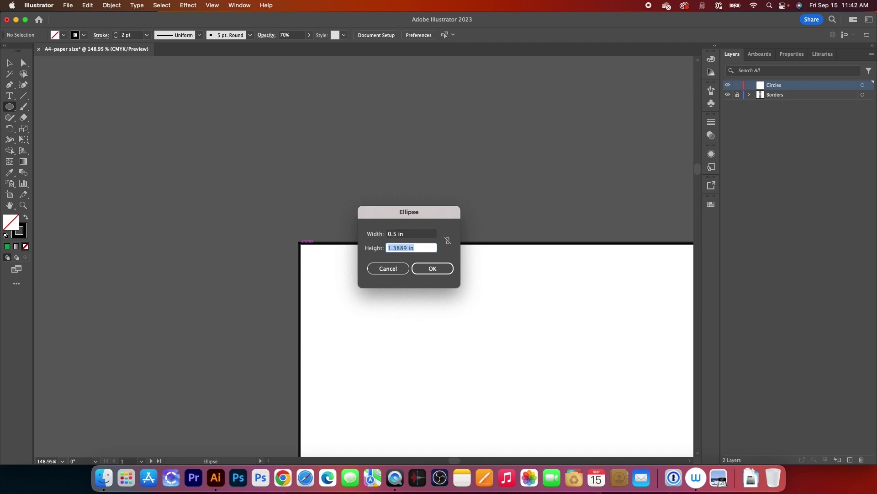
text(.5)
key(Return)
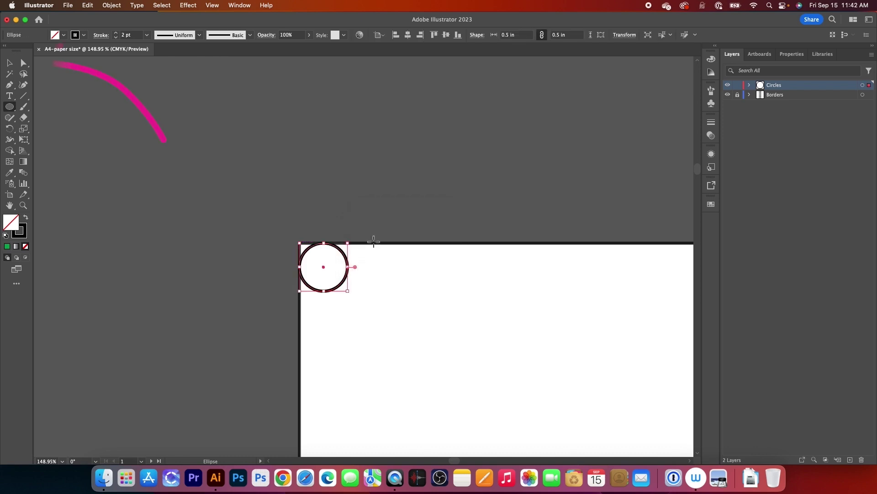
- Move the circle so its centre sits on the first artboard's upper-left corner and fill it with green
click(10, 63)
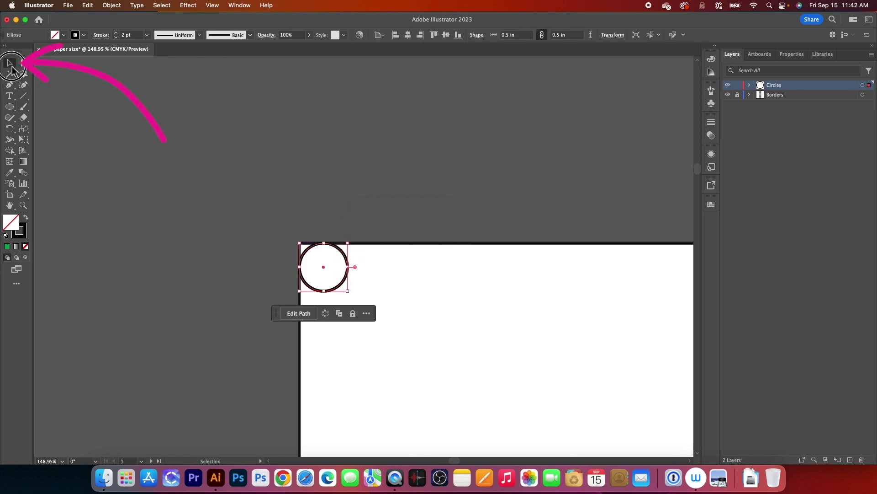
drag(341, 286, 319, 264)
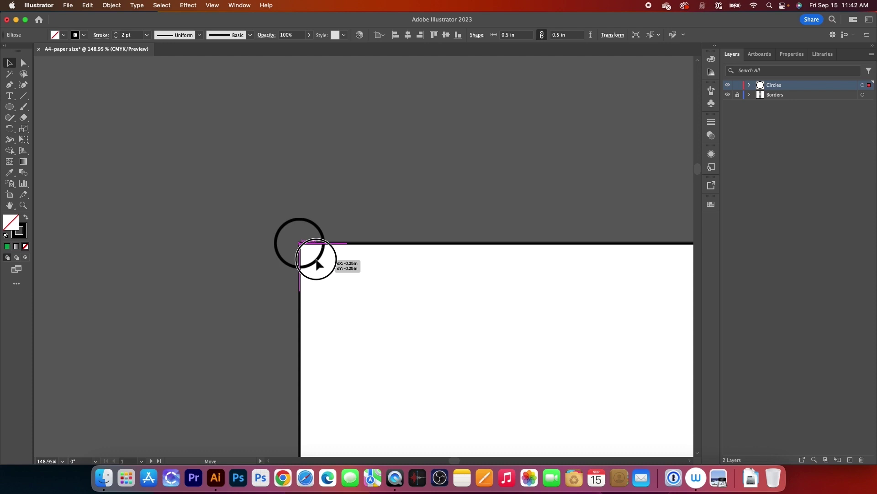
drag(317, 263, 318, 264)
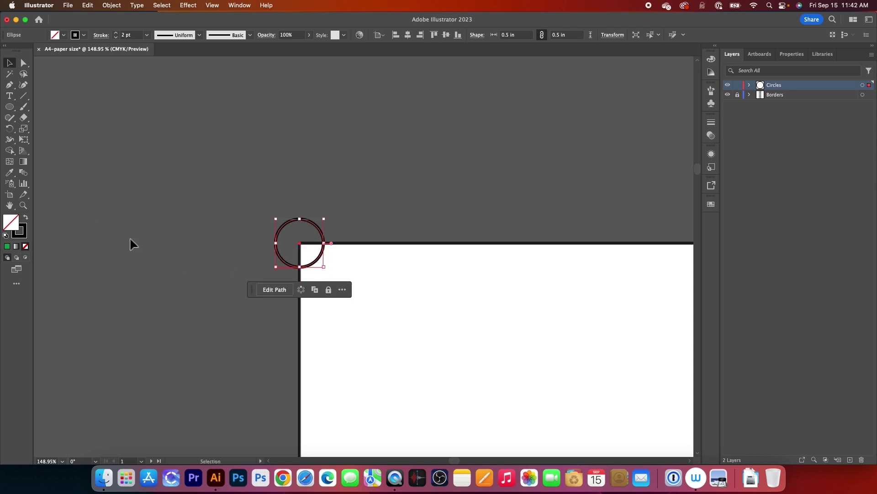
click(67, 35)
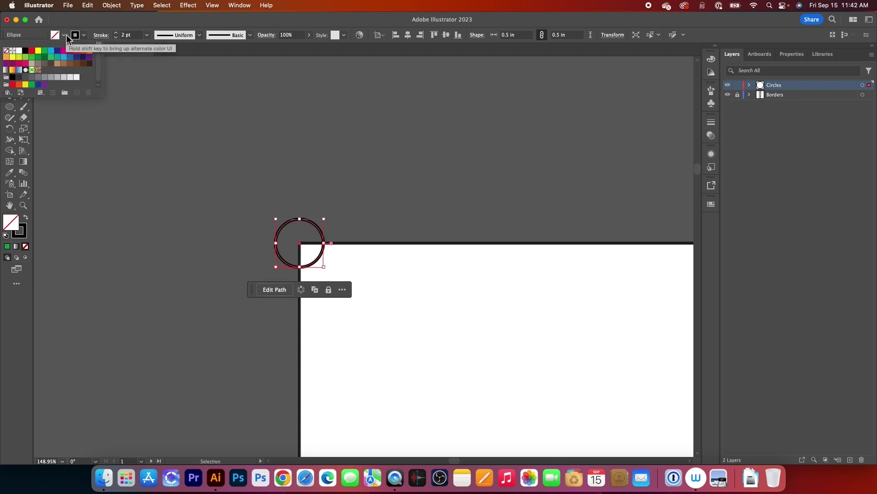
click(44, 50)
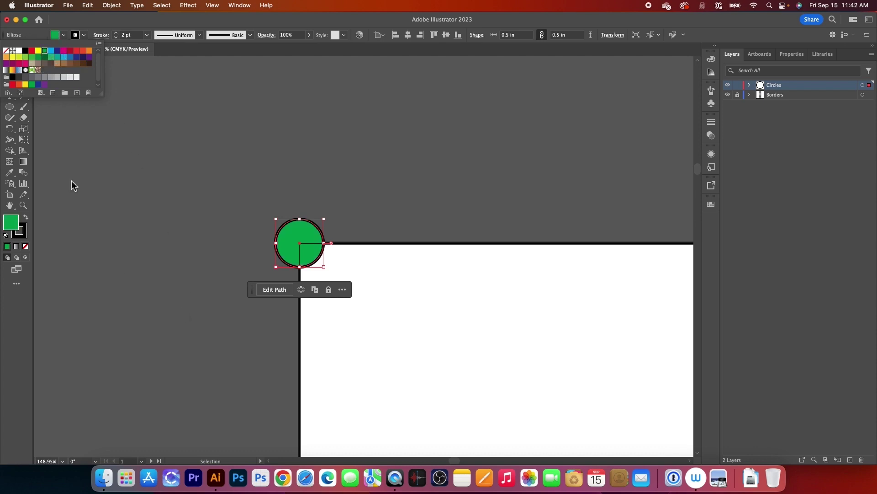
- Remove the circle's stroke, then cut the circle and paste it on all artboards
click(85, 35)
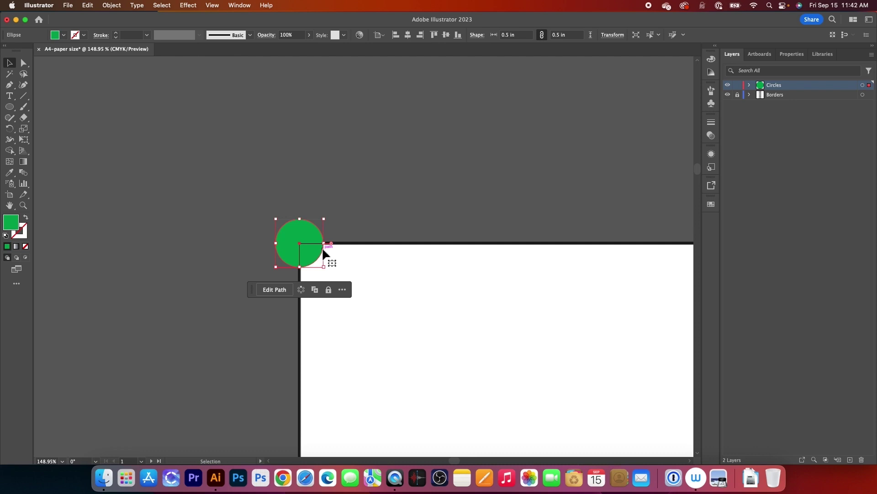
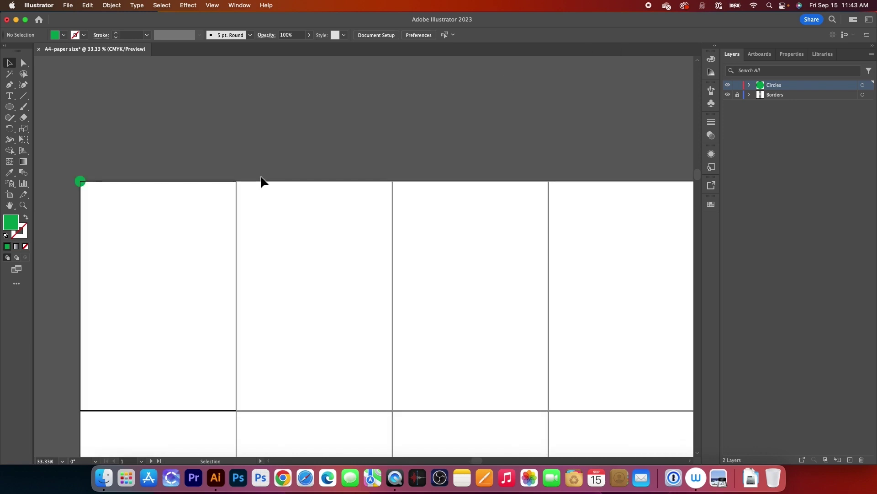
drag(99, 201, 100, 202)
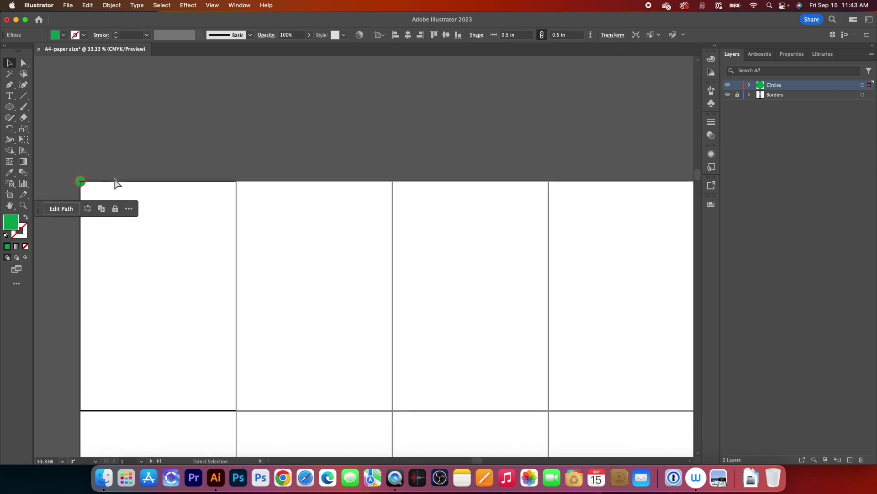
key(super+x)
click(88, 6)
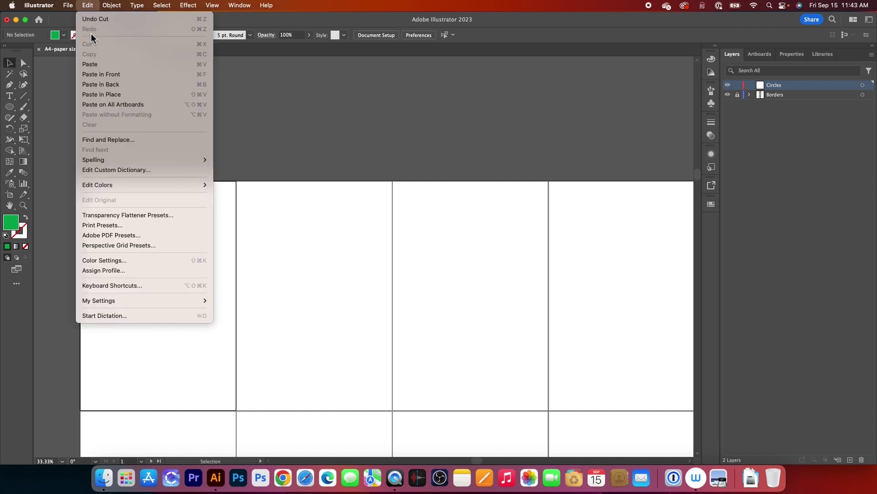
click(105, 105)
- Duplicate the lowest row of four circles straight down onto the bottom edge of the artboard grid
key(super+minus)
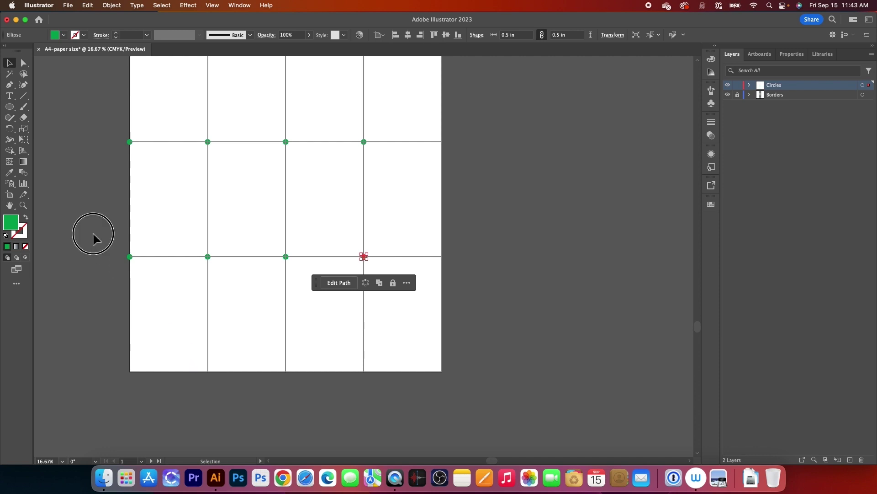
drag(90, 226, 406, 332)
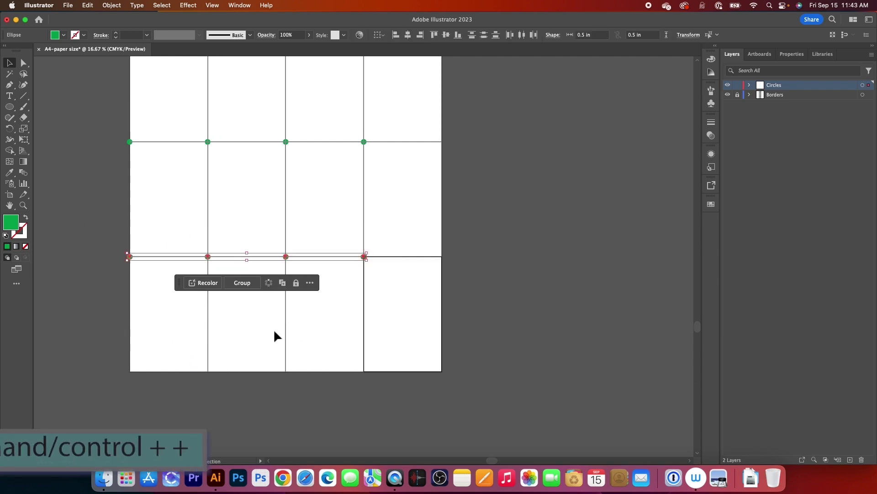
key(super+plus)
key(super+plus)
key(super+plus)
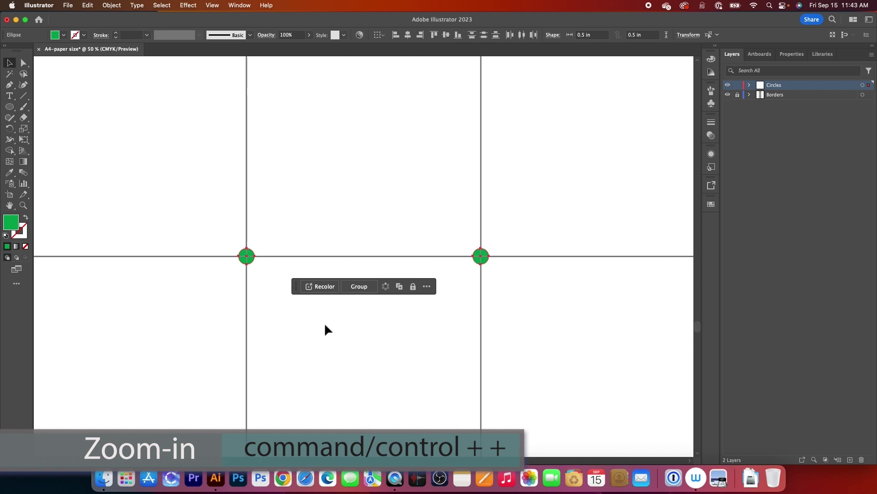
scroll(324, 322, down, 7)
scroll(324, 322, left, 3)
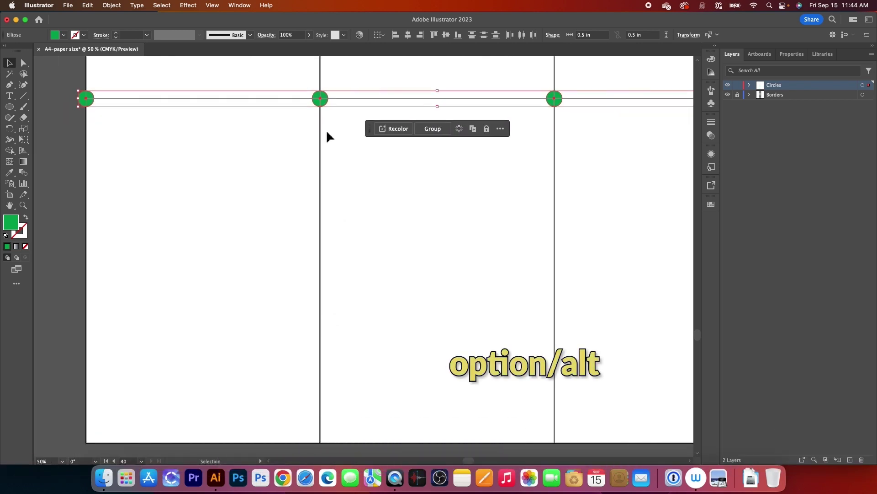
drag(320, 98, 322, 447)
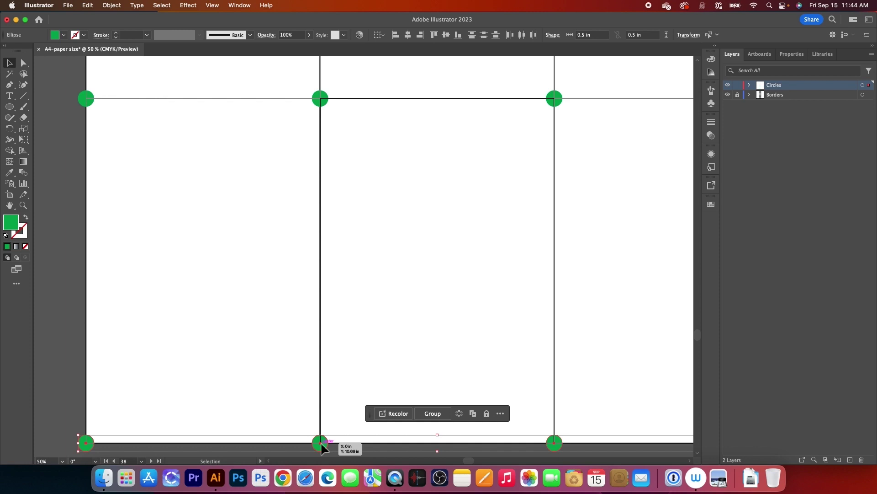
click(347, 363)
- Duplicate the rightmost column of circles, including the bottom one, horizontally onto the right edge of the artboard grid
key(super+minus)
key(super+minus)
key(super+minus)
key(super+minus)
key(super+minus)
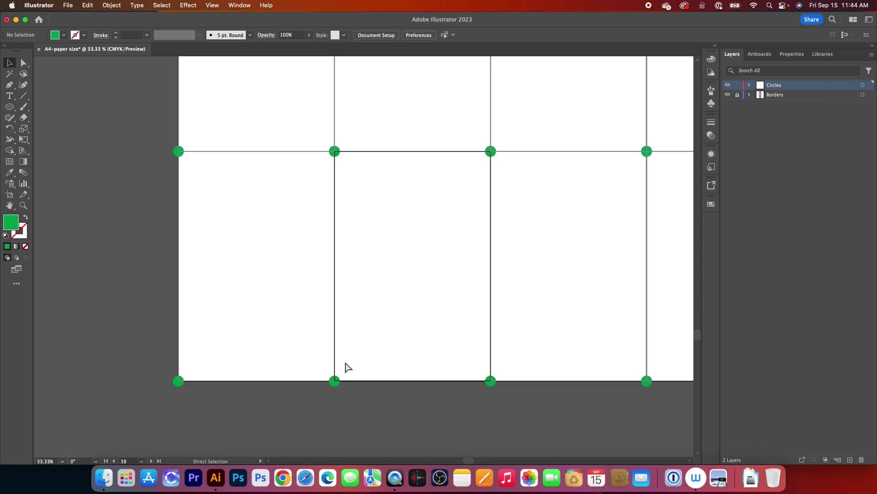
key(super+minus)
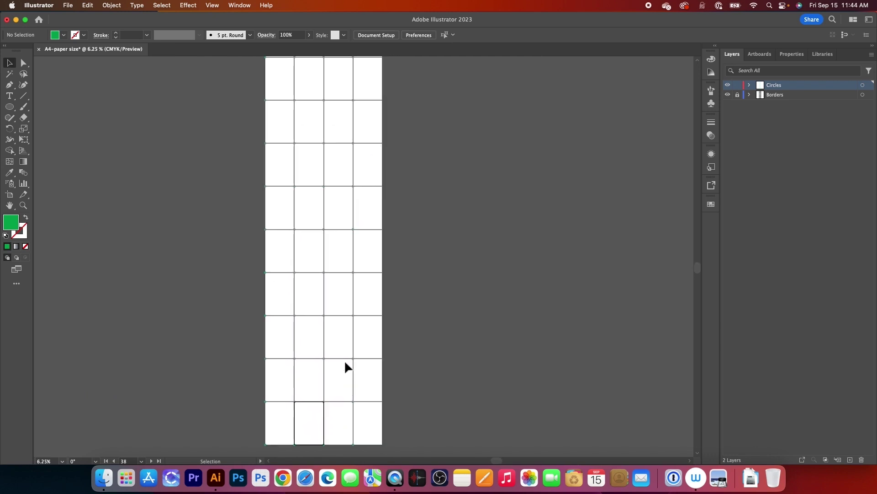
key(super+minus)
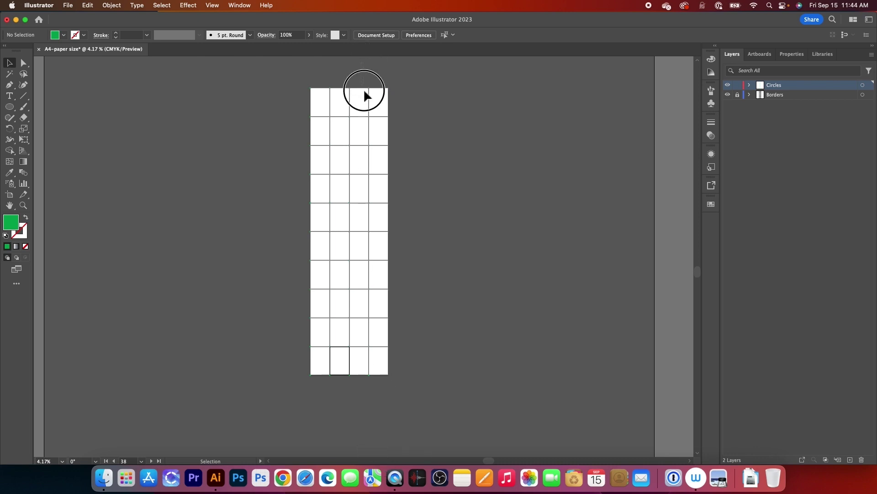
drag(366, 170, 377, 380)
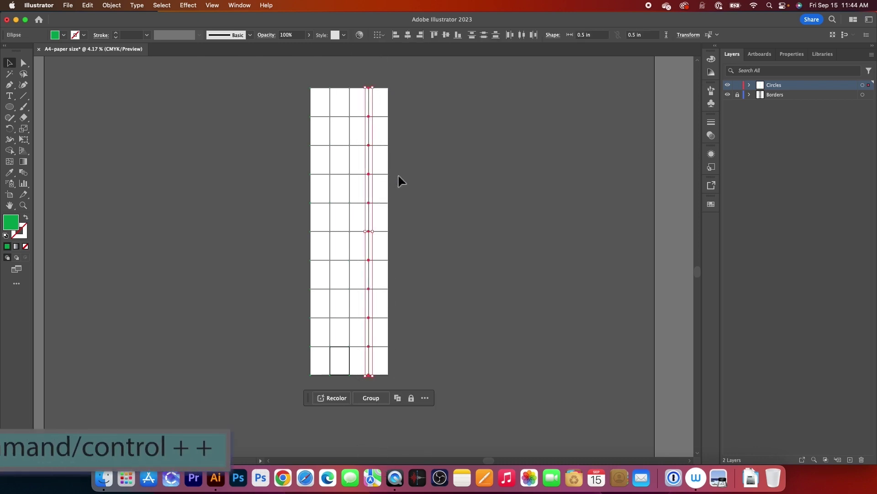
key(super+equal)
key(super+equal)
key(super+equal)
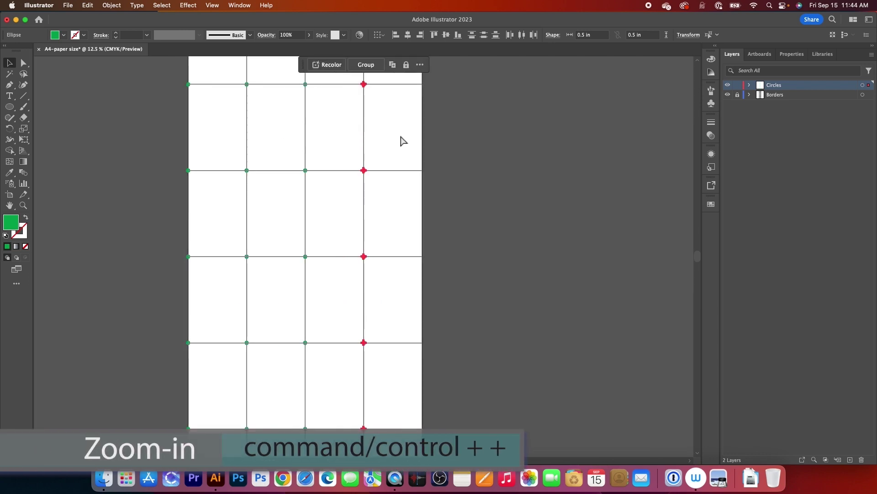
key(super+equal)
key(super+equal)
key(super+equal)
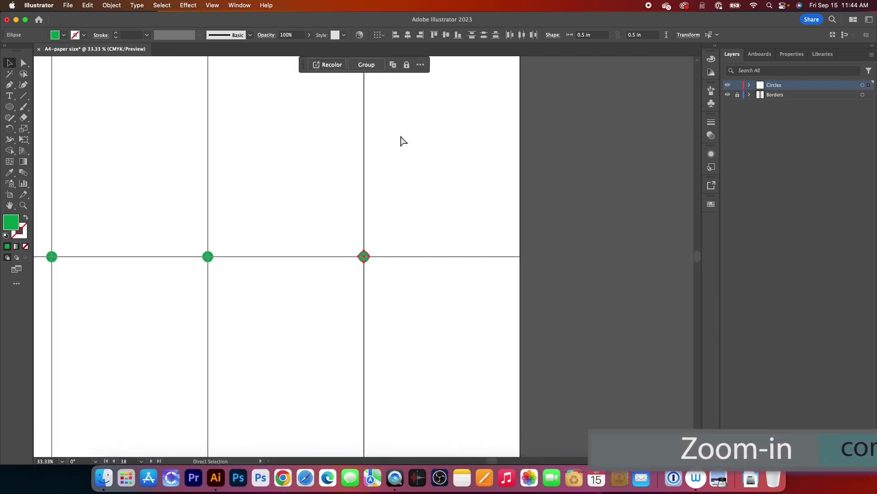
key(v)
scroll(401, 140, right, 2)
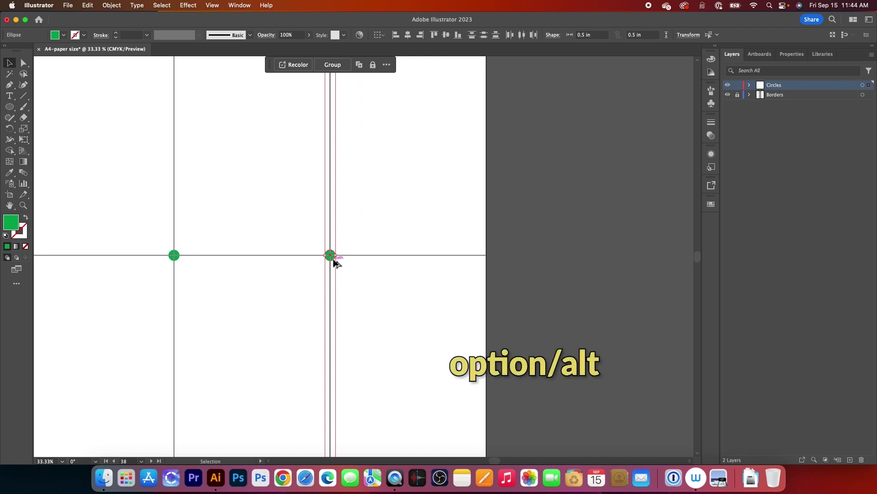
drag(335, 259, 487, 258)
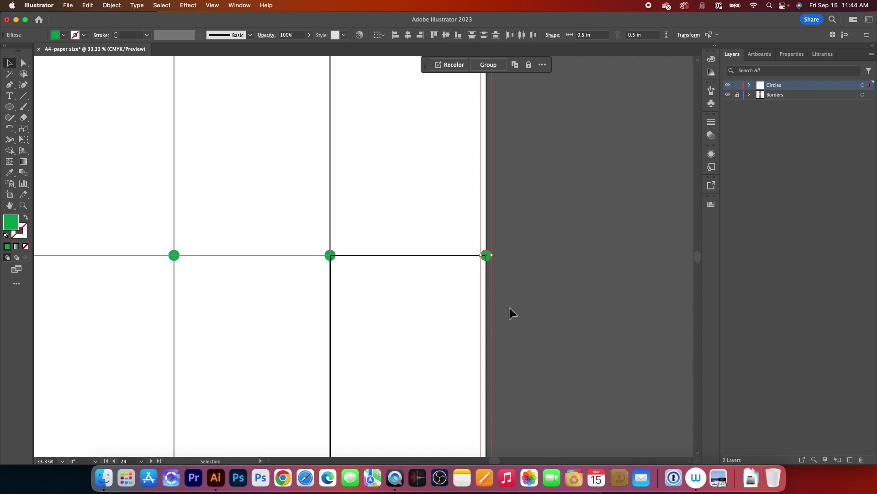
- Select all the corner circles and change their fill to dark gray
key(super+minus)
key(super+minus)
key(super+minus)
key(super+minus)
key(super+minus)
key(super+minus)
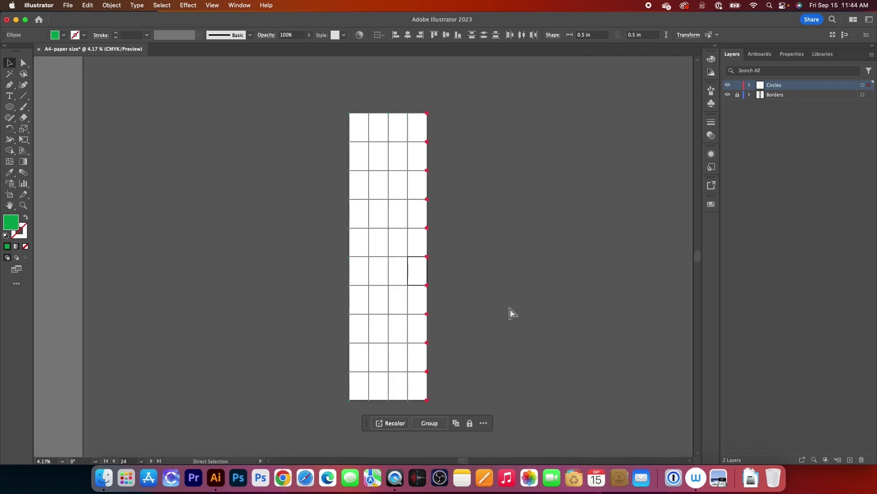
click(544, 368)
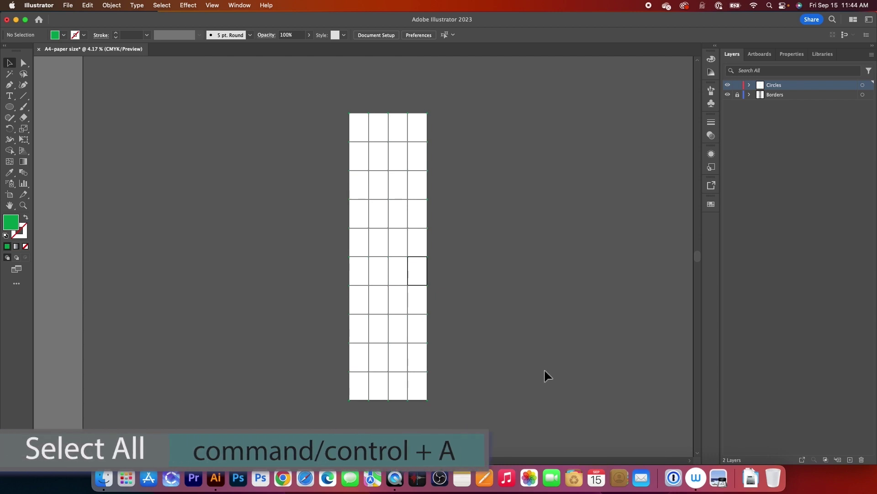
key(super+a)
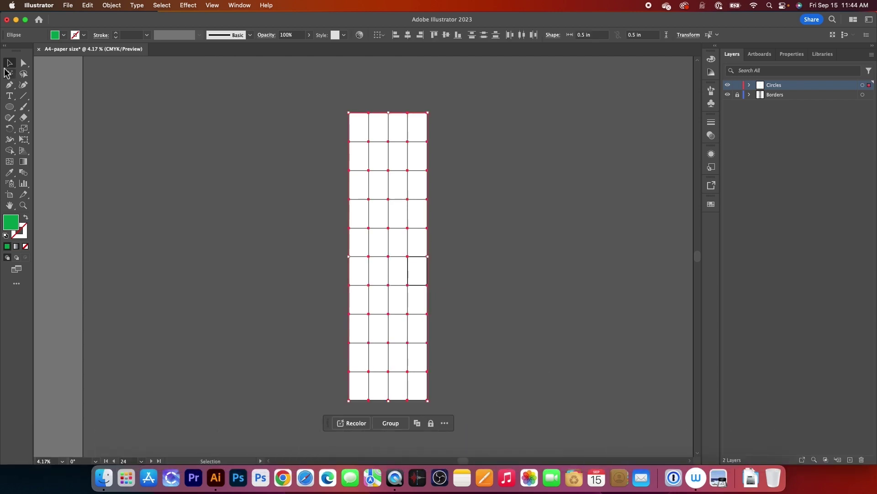
click(60, 35)
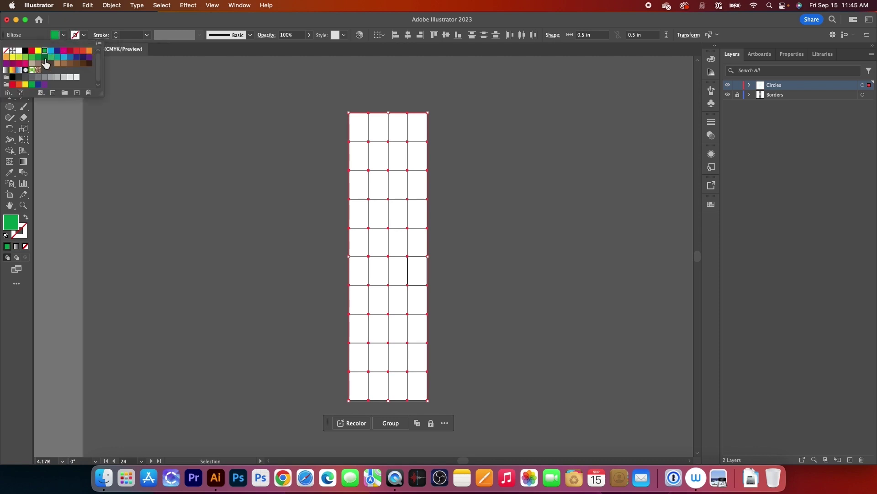
click(26, 77)
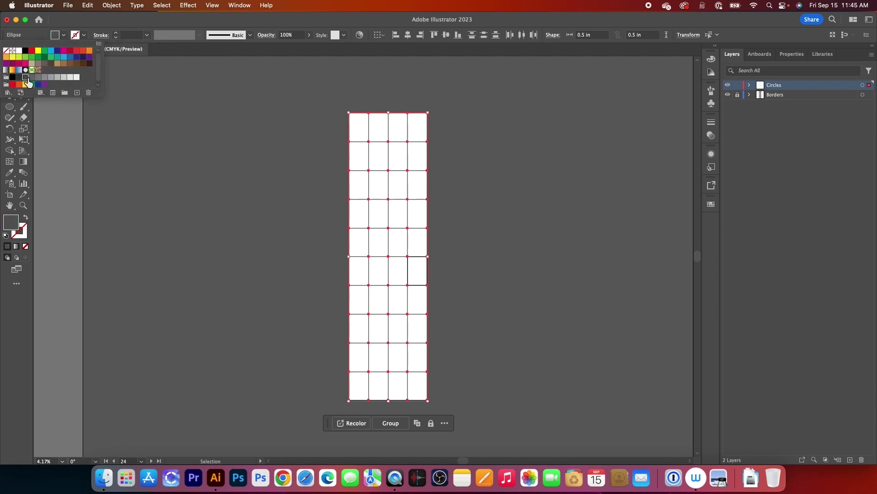
click(342, 21)
- Set the opacity of all the selected circles to 70%
click(302, 36)
text(70)
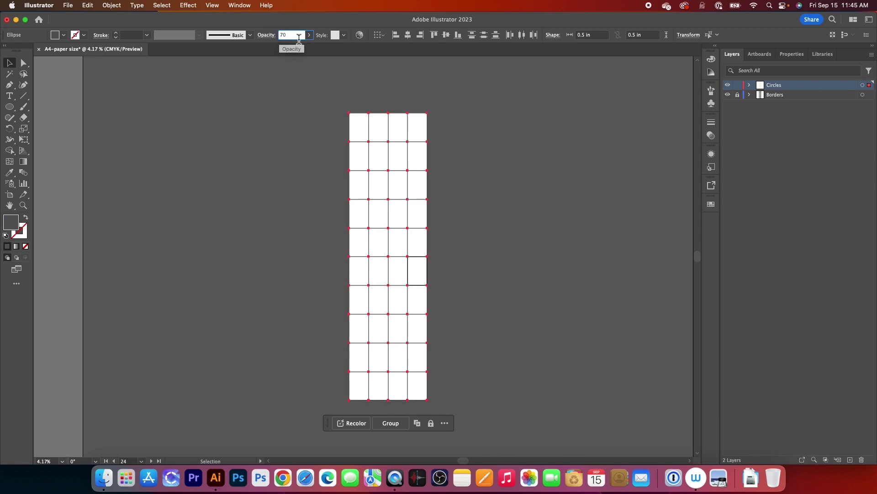
key(Return)
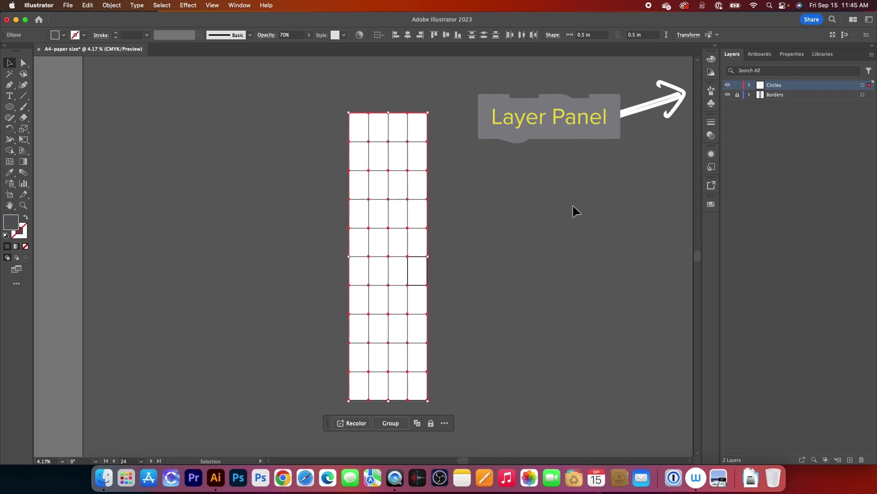
- Lock the Circles layer and create a new layer named "Numbers" above it
click(739, 86)
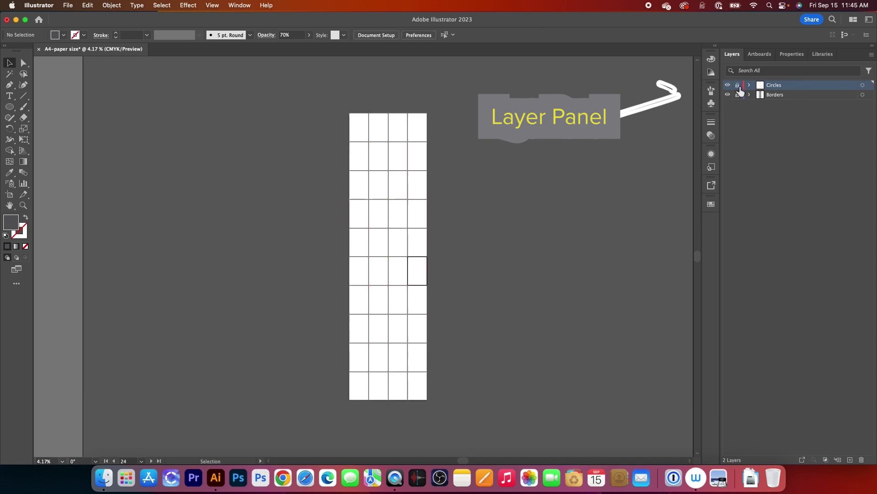
click(739, 95)
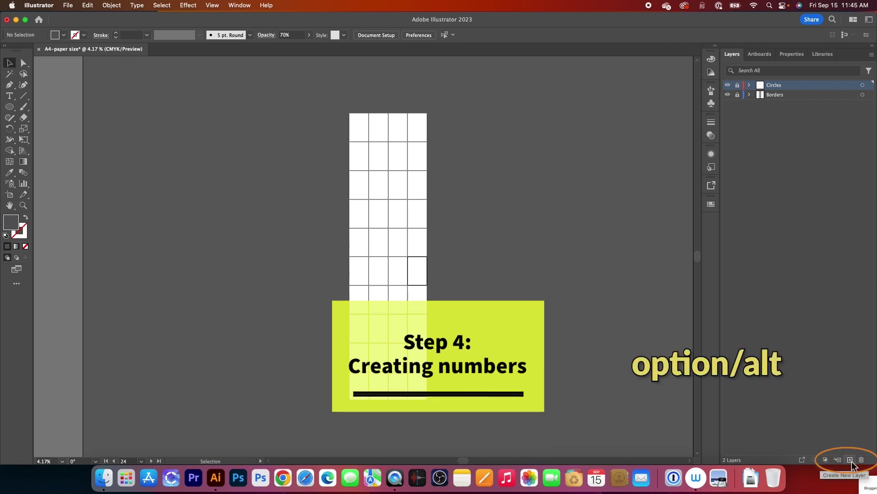
alt+click(850, 460)
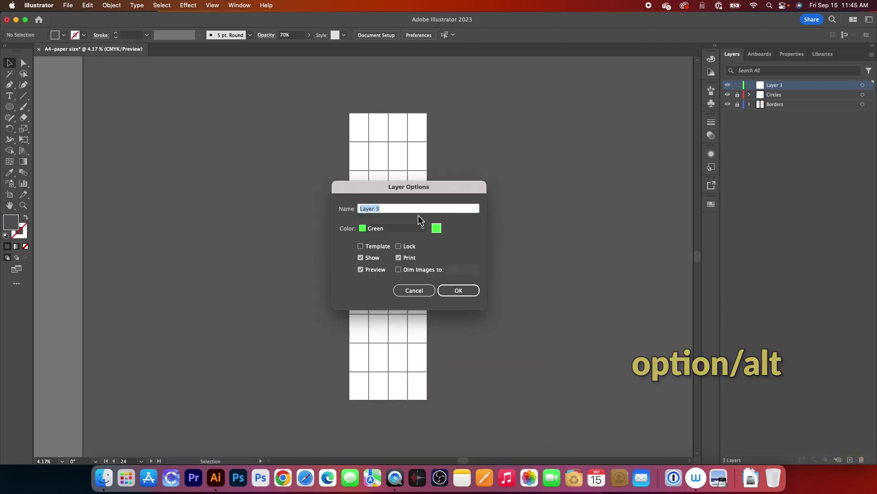
text(Numbers)
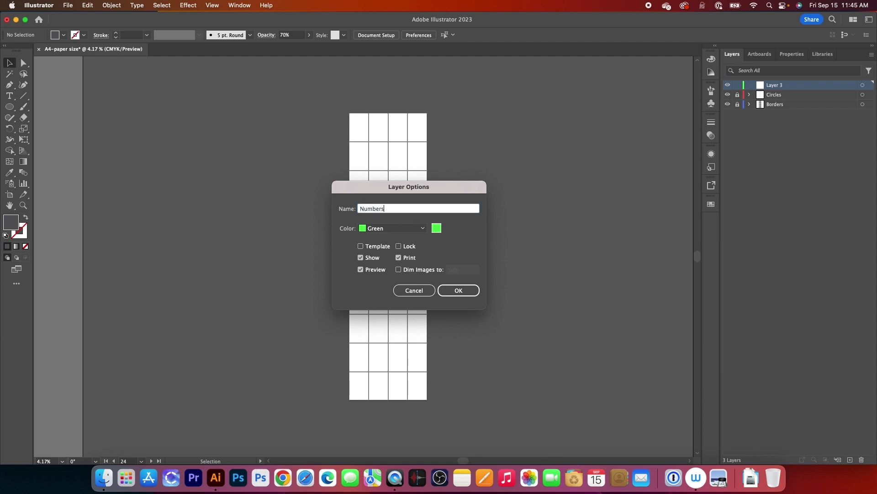
key(Return)
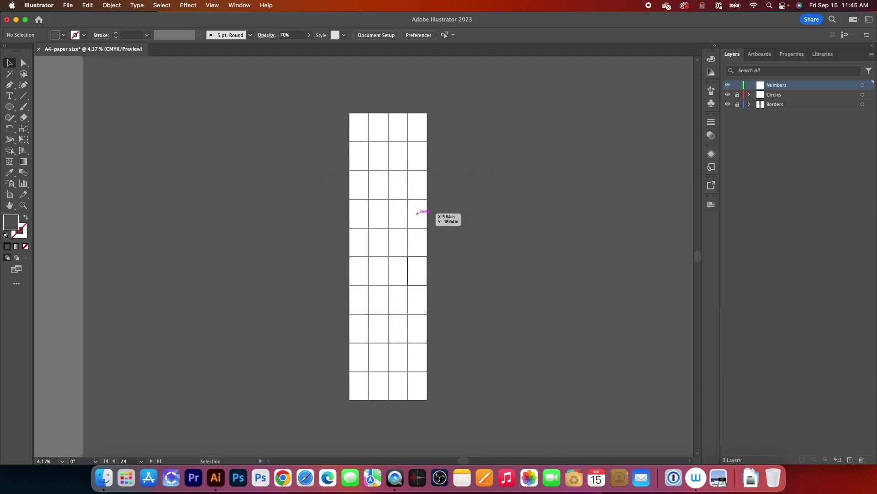
- Add the number "1" as 120 pt Myriad Pro text inside the first artboard with the Type tool
click(22, 205)
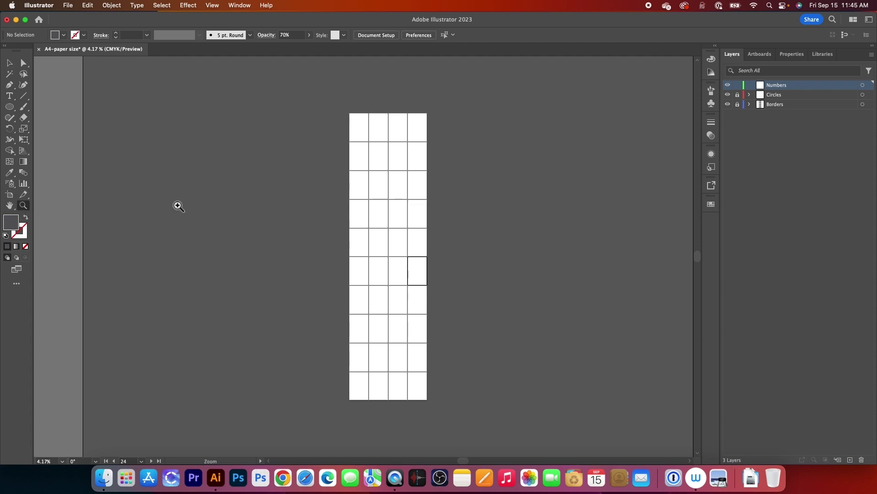
drag(357, 94, 462, 160)
drag(365, 167, 491, 190)
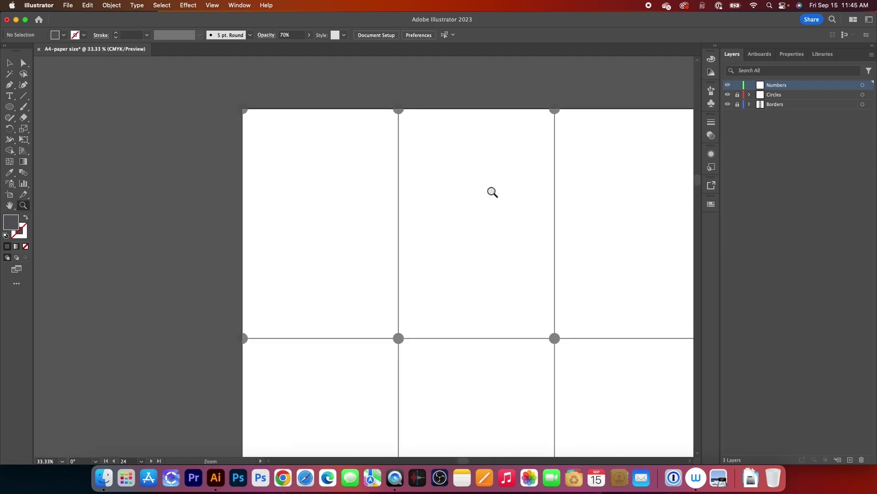
click(11, 97)
click(317, 195)
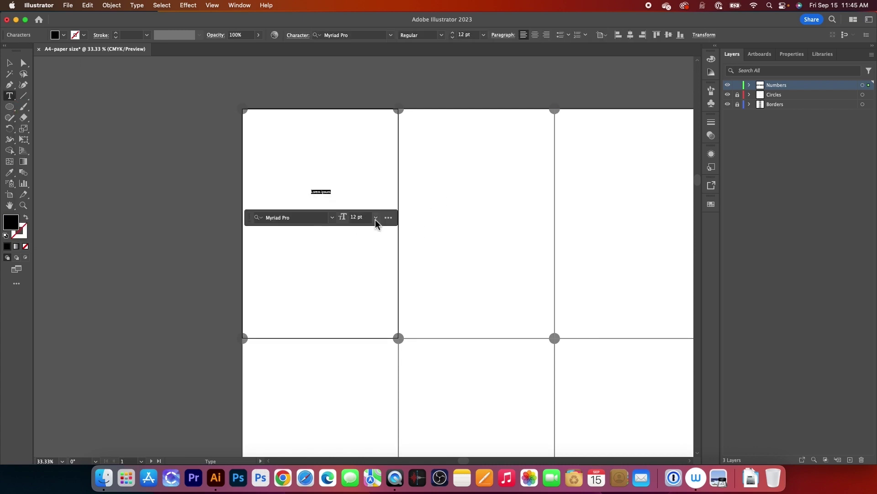
click(375, 218)
click(362, 217)
text(120)
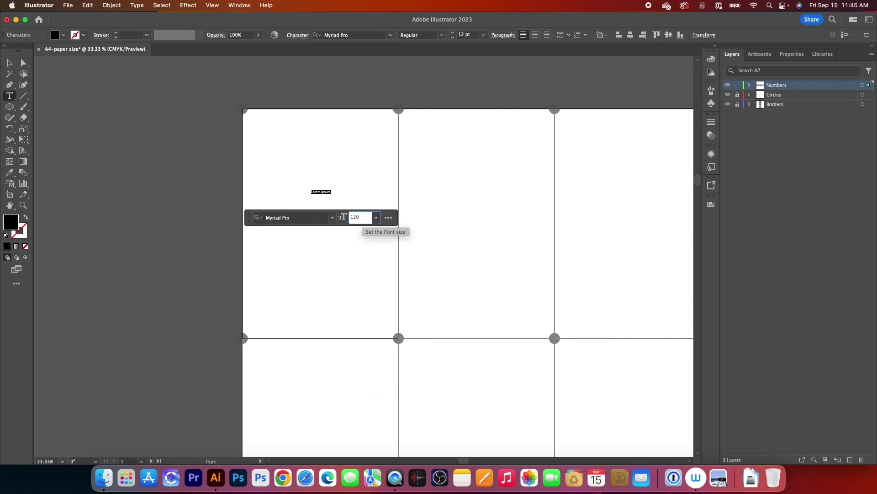
key(Return)
drag(317, 180, 497, 190)
text(1)
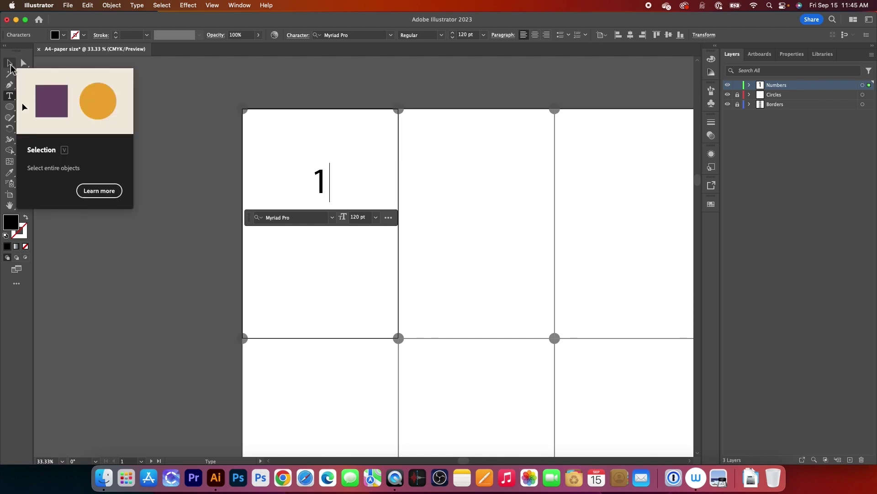
click(10, 65)
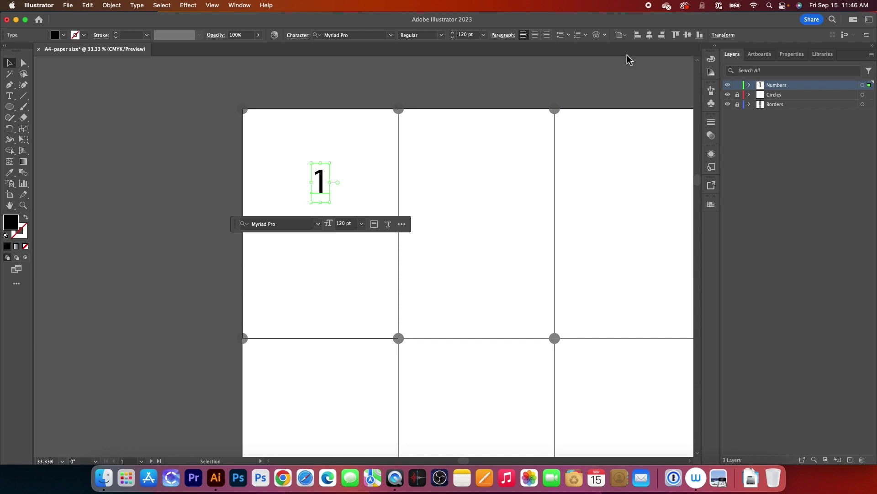
- Move the number "1" into the upper part of the first artboard and center it horizontally on the artboard
click(688, 35)
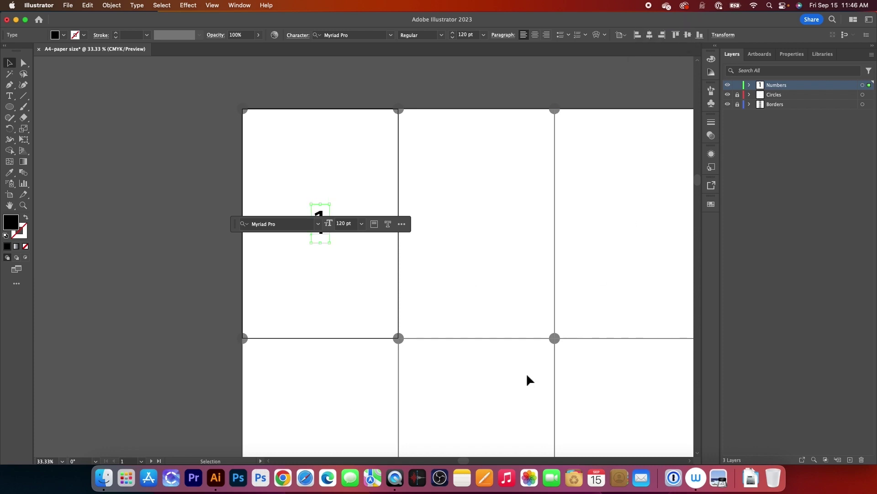
drag(322, 229, 324, 172)
click(649, 35)
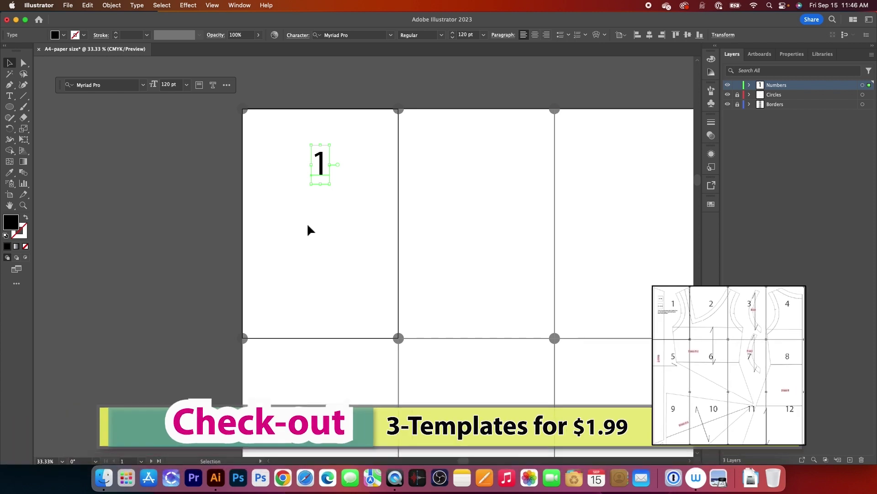
click(315, 281)
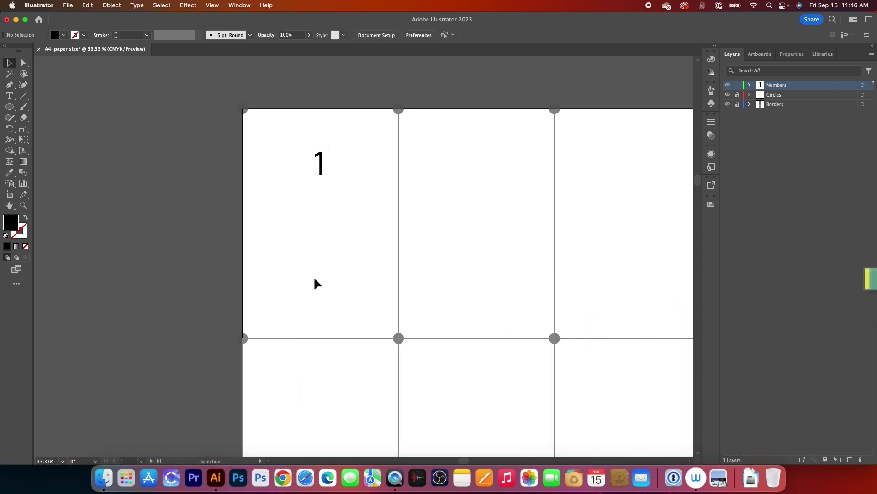
- Cut the number "1" and paste it back in place on the first artboard
click(321, 165)
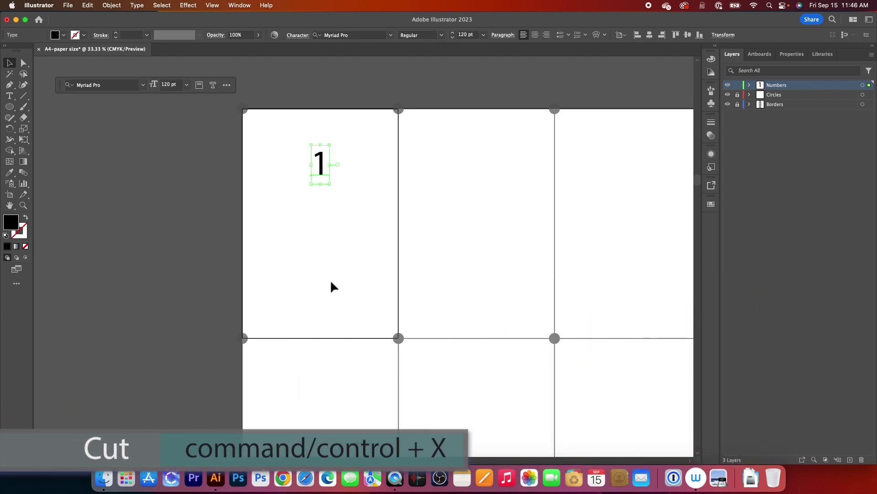
key(super+x)
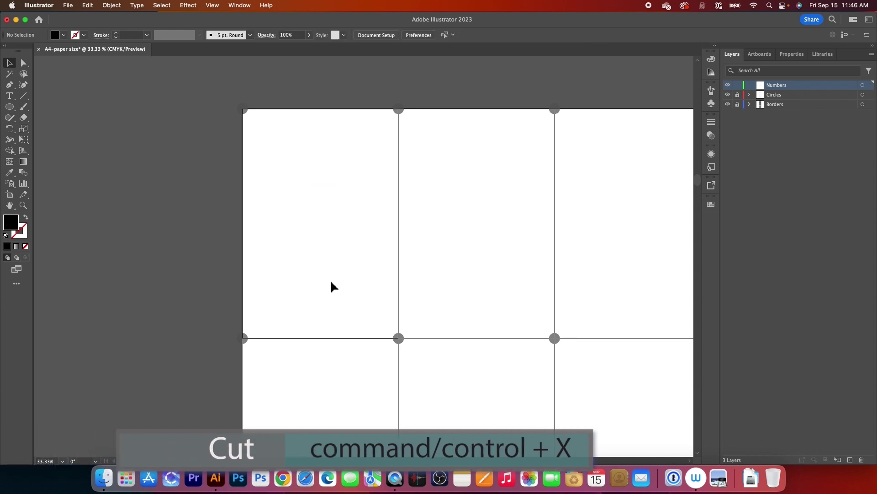
click(87, 5)
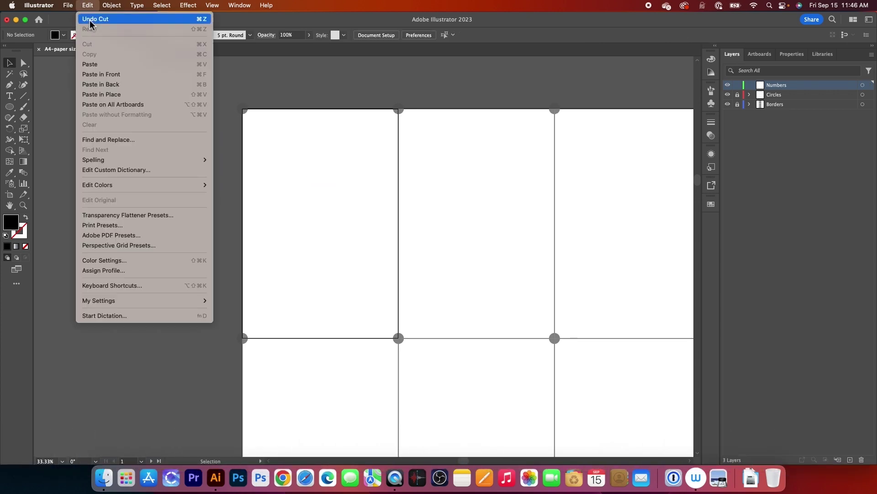
click(127, 97)
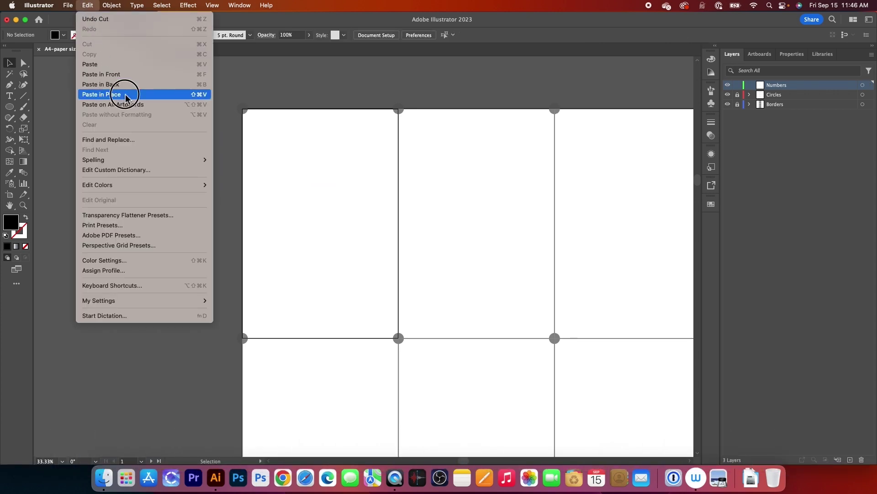
click(369, 167)
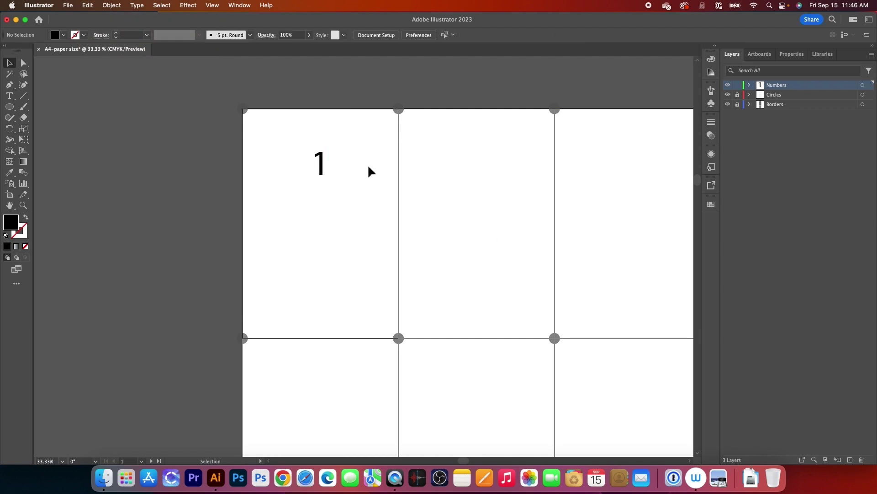
- Remove the number "1" from the first artboard and paste it on all artboards
drag(302, 136, 340, 191)
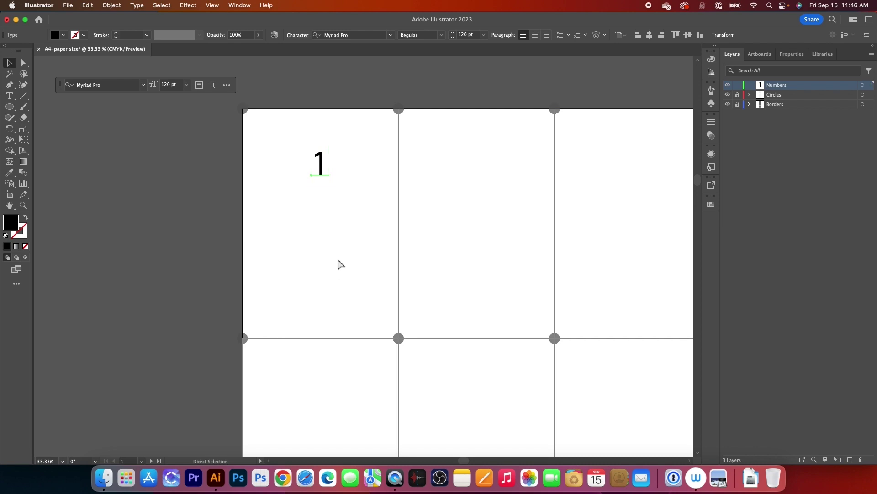
key(Delete)
click(87, 5)
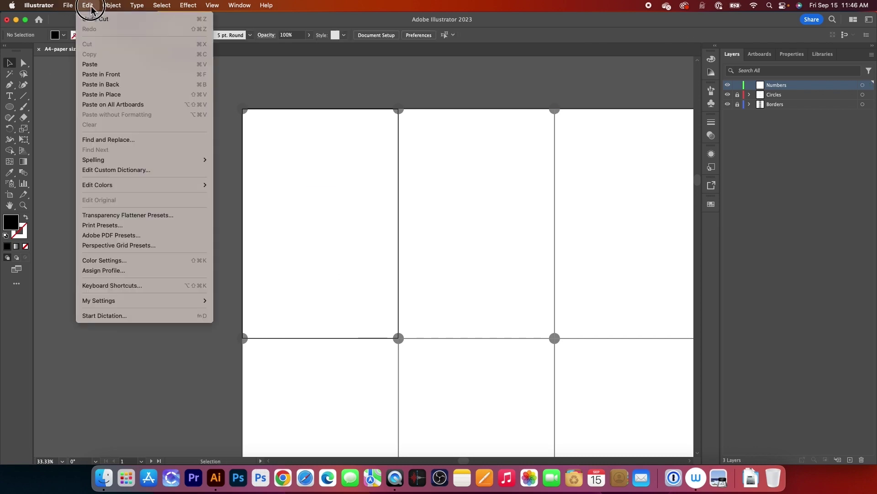
click(118, 110)
key(super+minus)
key(super+minus)
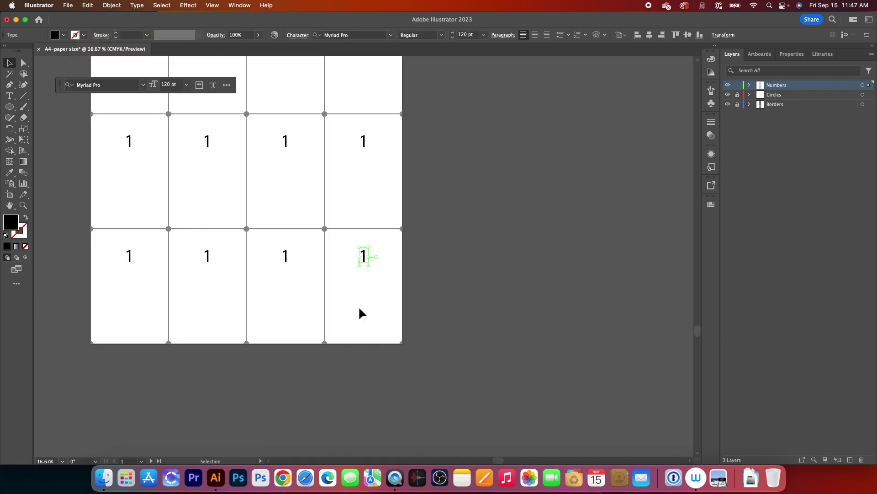
- Change the numbers on the second, third and fourth artboards of the first row to 2, 3 and 4
scroll(360, 313, up, 3)
scroll(360, 313, left, 2)
scroll(360, 313, up, 4)
scroll(359, 313, left, 3)
scroll(360, 313, down, 1)
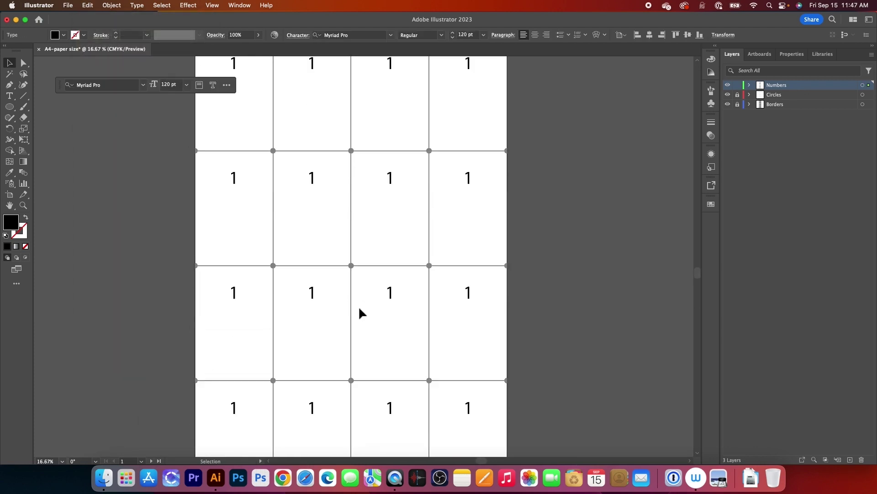
scroll(360, 309, down, 3)
scroll(347, 154, up, 7)
scroll(347, 153, left, 1)
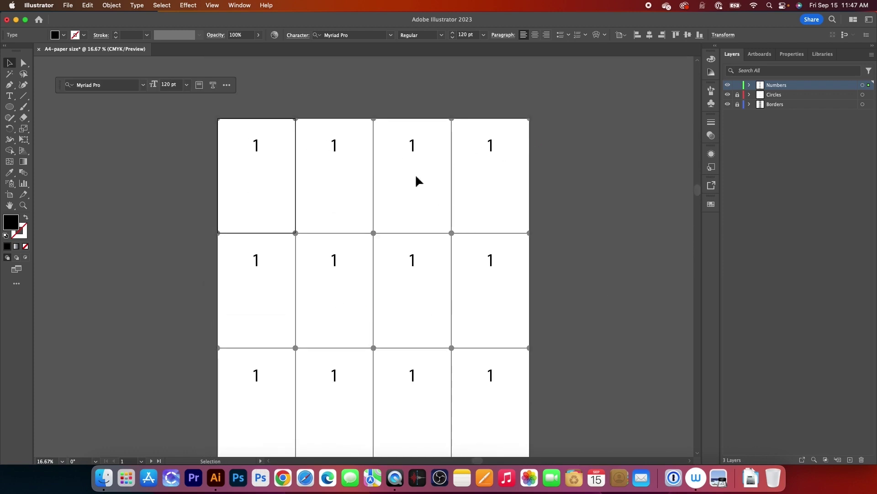
click(9, 96)
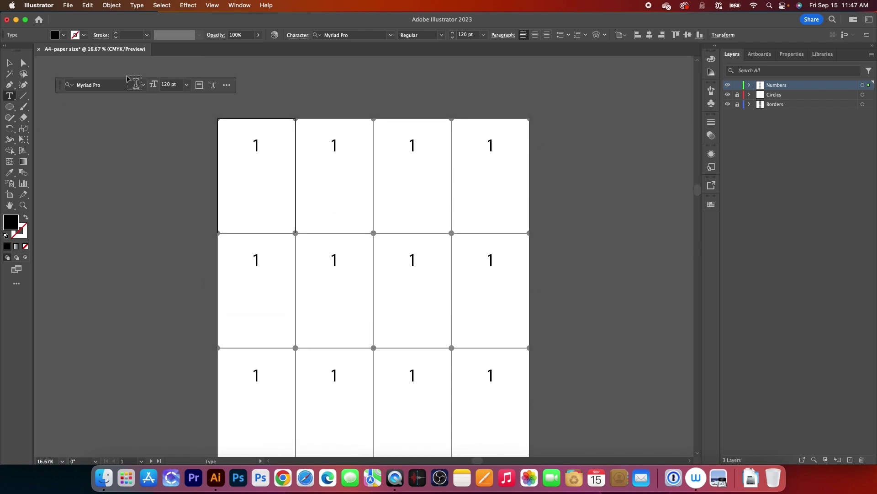
double_click(333, 146)
text(2)
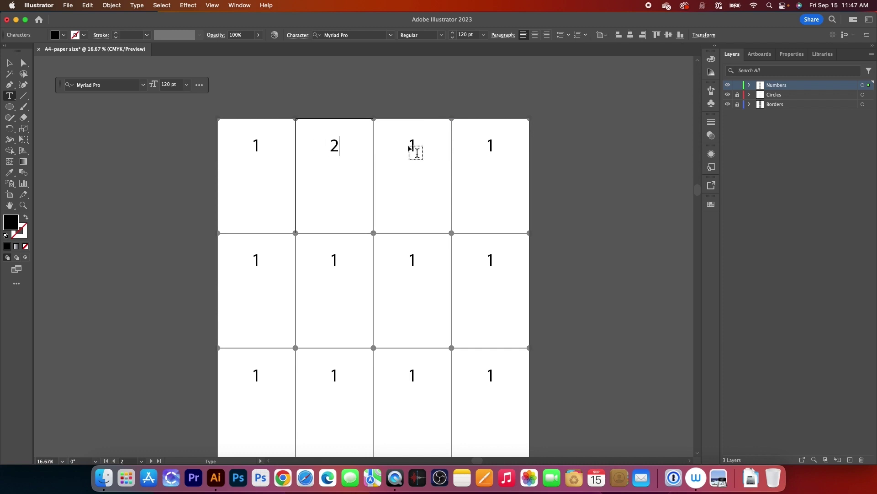
double_click(412, 145)
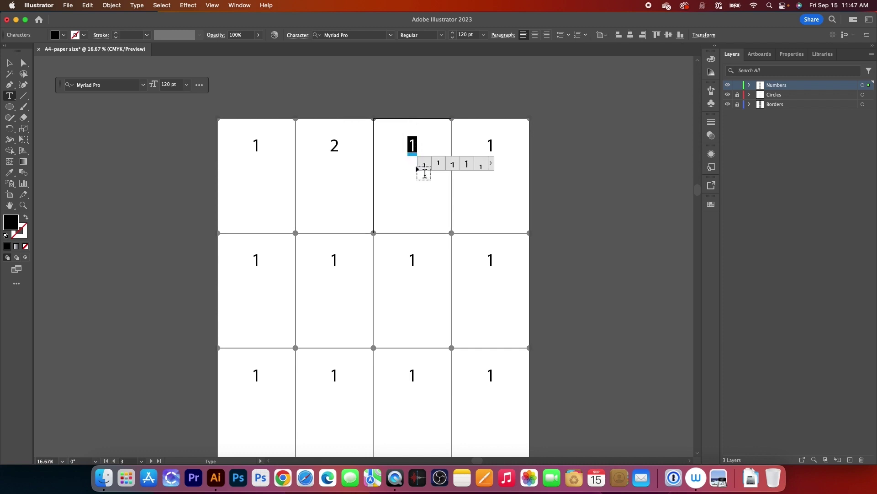
text(3)
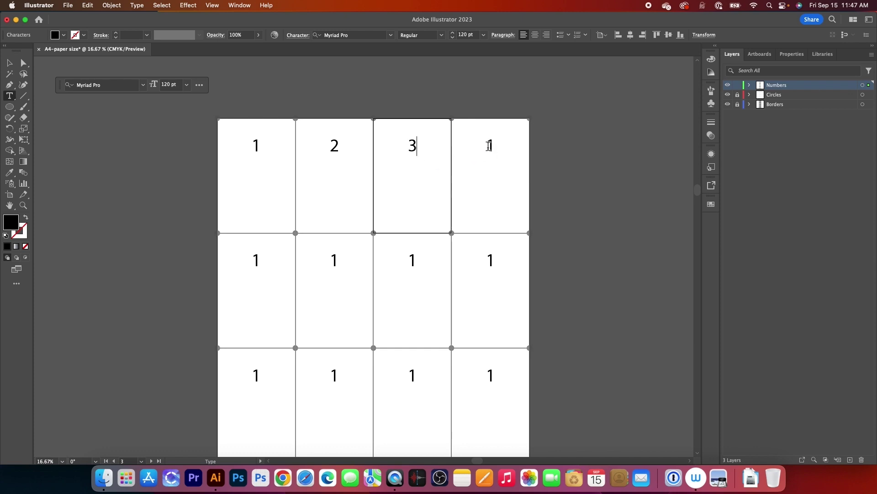
double_click(487, 146)
text(4)
- Change the numbers on the first three artboards of the second row to 5, 6 and 7
double_click(255, 261)
text(5)
double_click(334, 260)
text(6)
double_click(412, 260)
text(7)
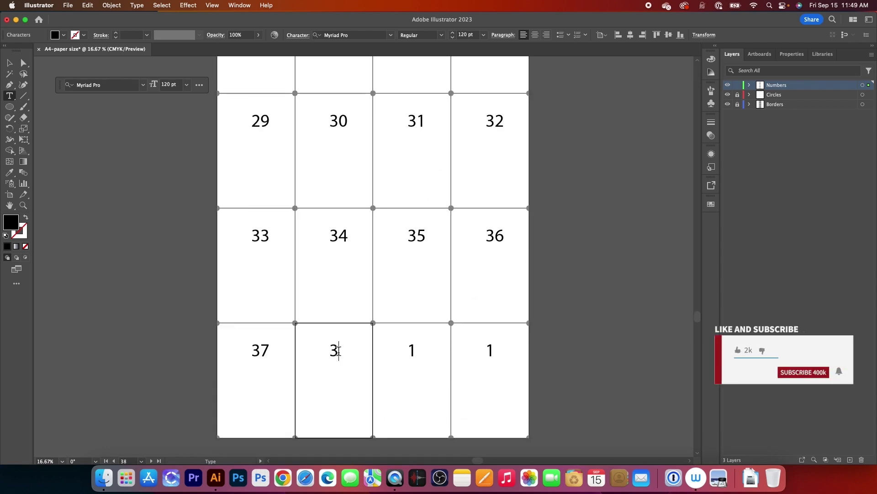
- Change the numbers on the last two artboards of the final row to 39 and 40
double_click(416, 350)
text(39)
double_click(491, 351)
text(40)
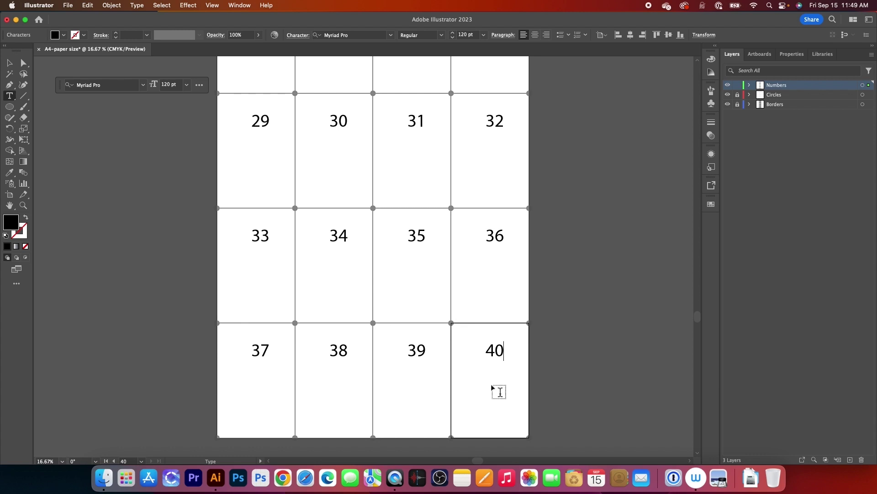
- Select all the page numbers and set their opacity to 70%
click(10, 64)
click(554, 337)
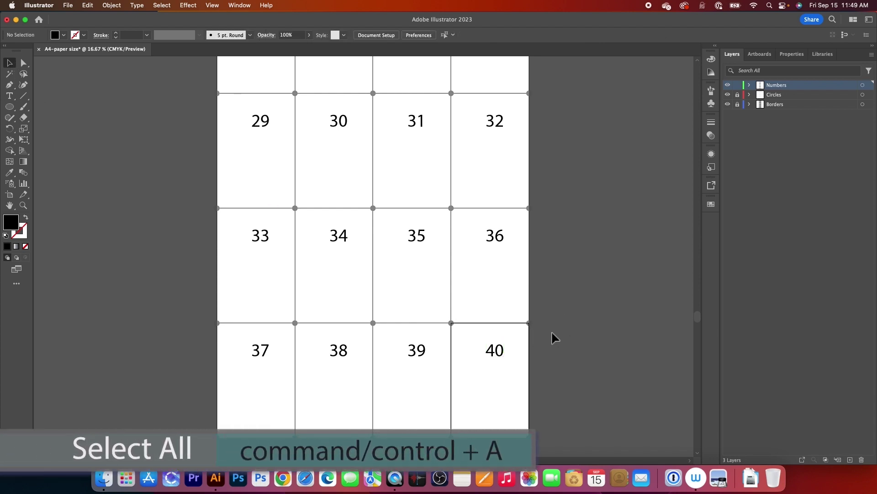
key(super+a)
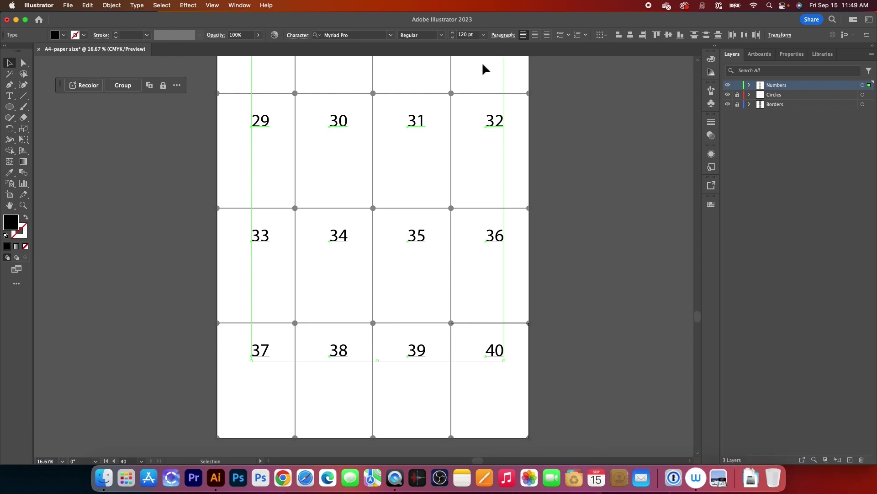
click(240, 36)
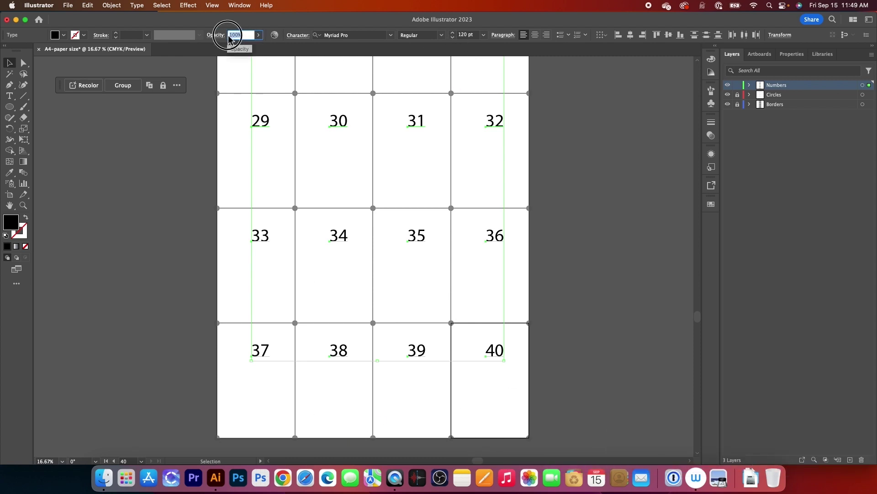
text(70)
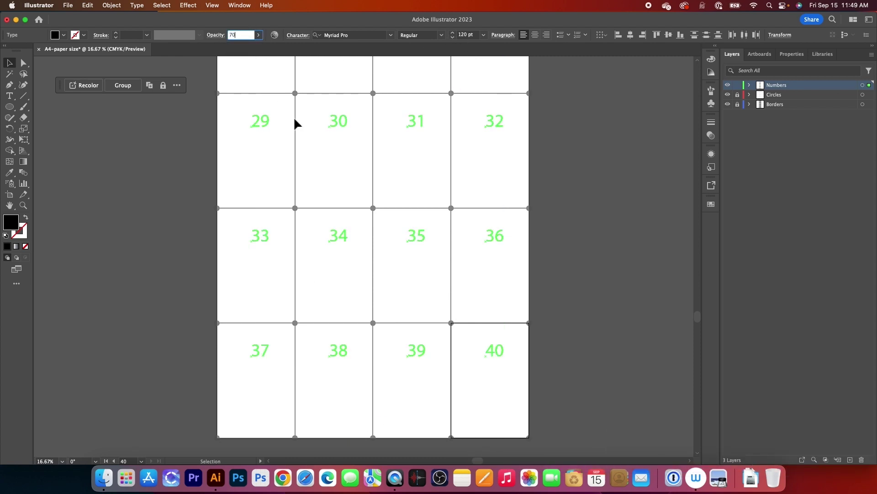
key(Return)
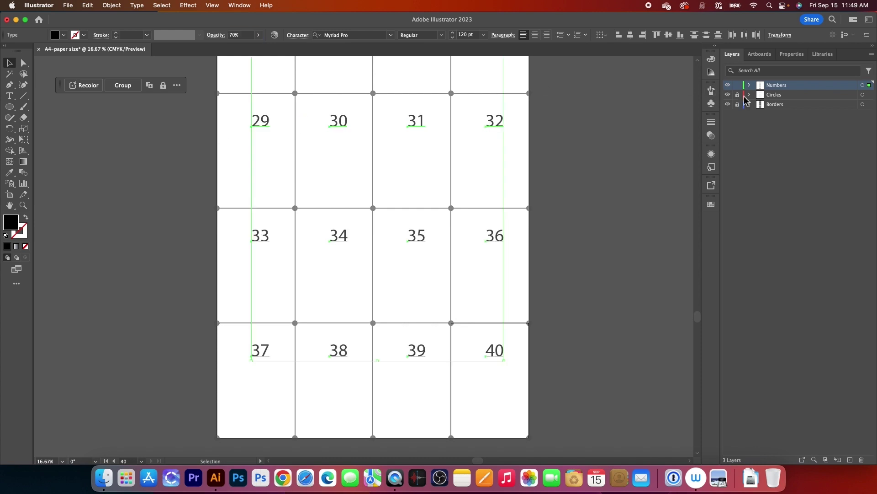
- Lock the Numbers layer and create a new layer named "Scaling square" above it
click(737, 85)
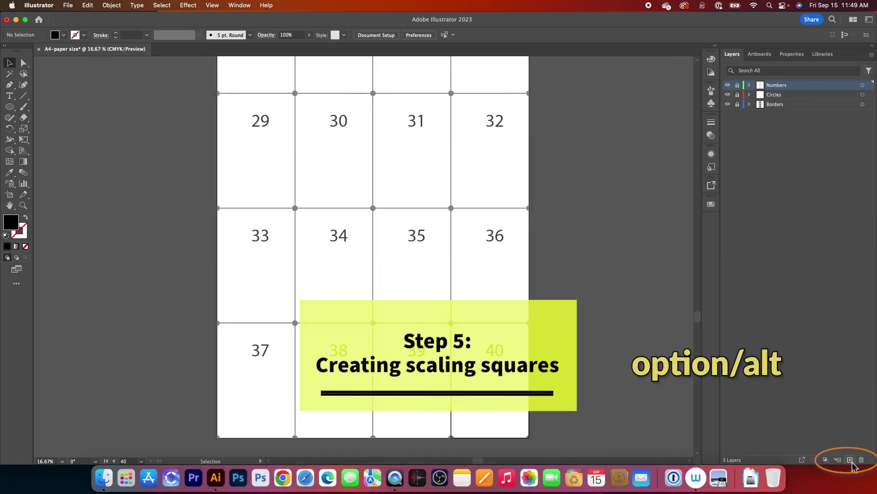
alt+click(851, 460)
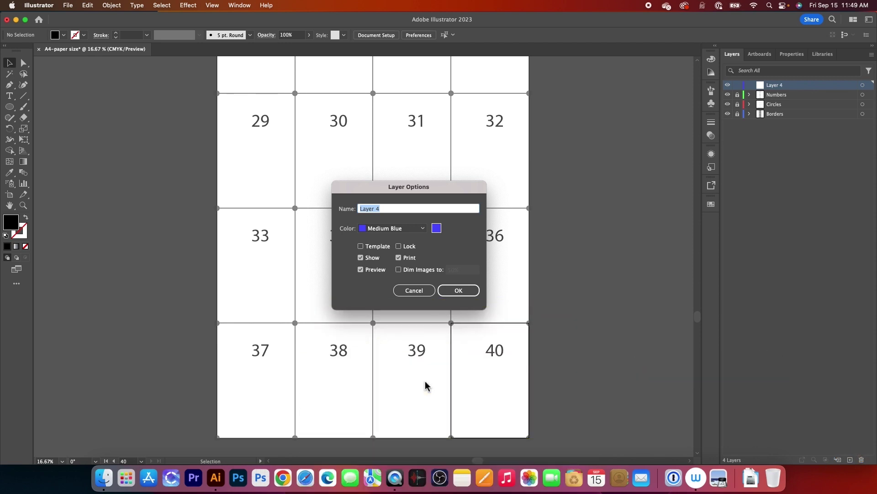
text(Scaling square)
key(Return)
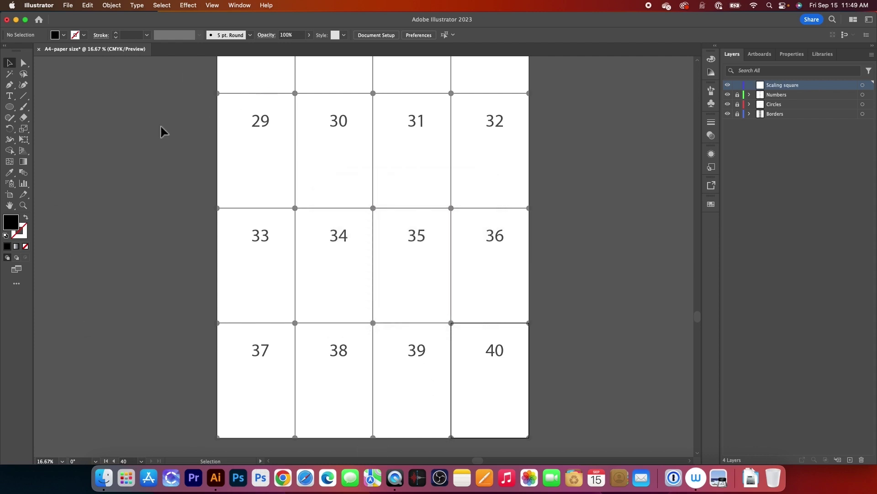
- Create a 1 in by 1 in square with the Rectangle tool beside the number 1 on the first artboard
click(24, 207)
drag(250, 118, 314, 142)
scroll(370, 429, up, 10)
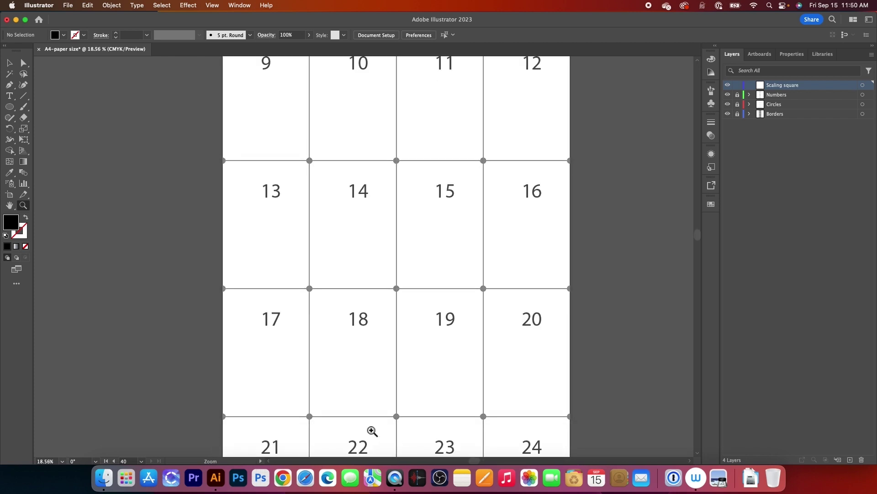
drag(370, 429, 506, 395)
drag(9, 106, 46, 102)
click(230, 162)
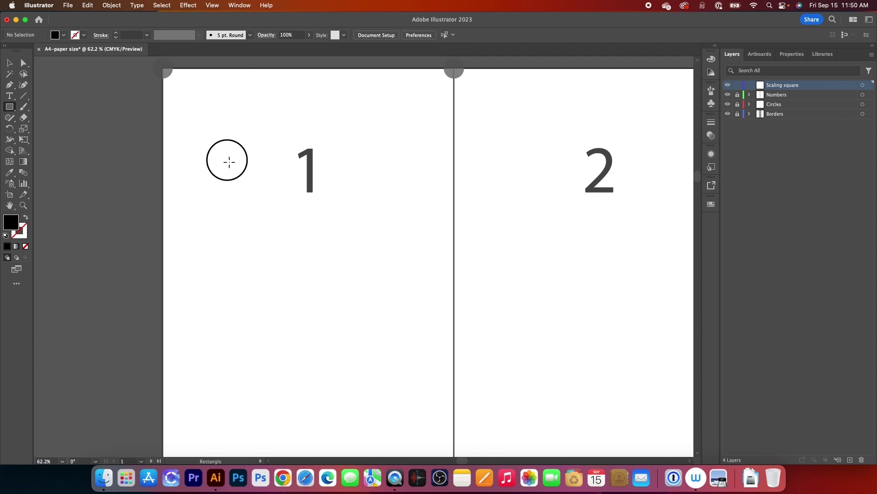
text(1in)
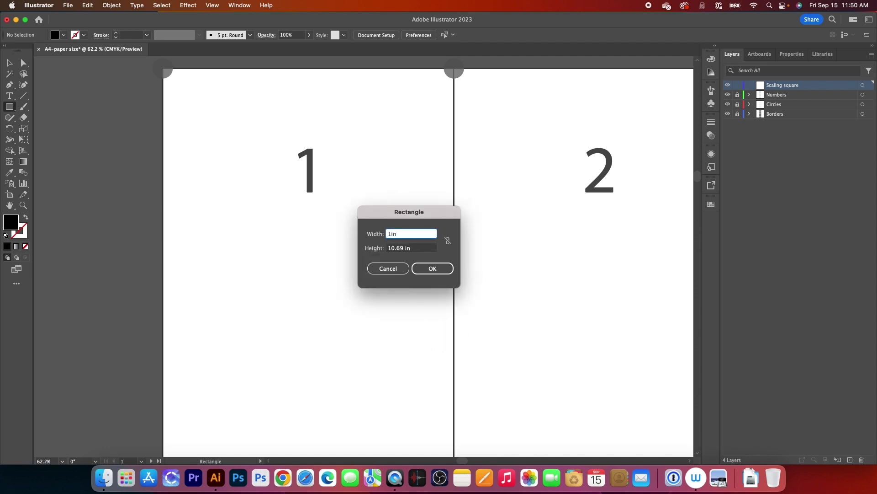
key(Tab)
text(1in)
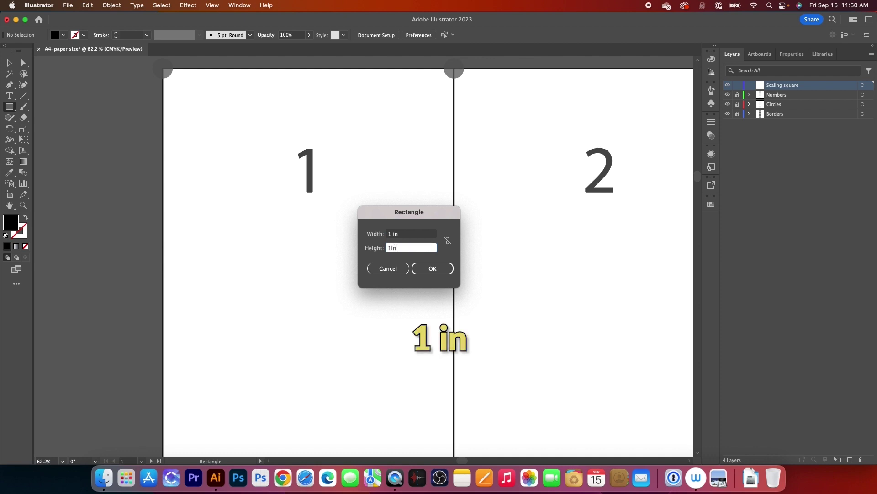
key(Return)
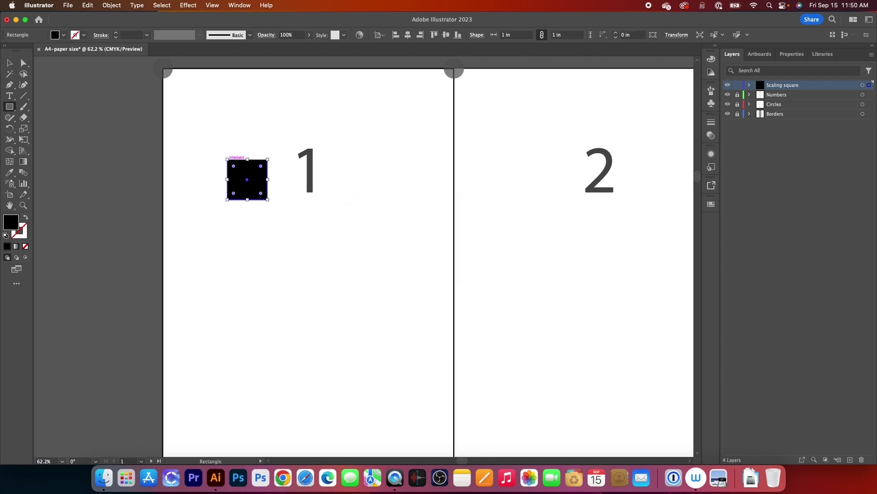
- Remove the square's fill and give it a black stroke
click(64, 35)
click(7, 51)
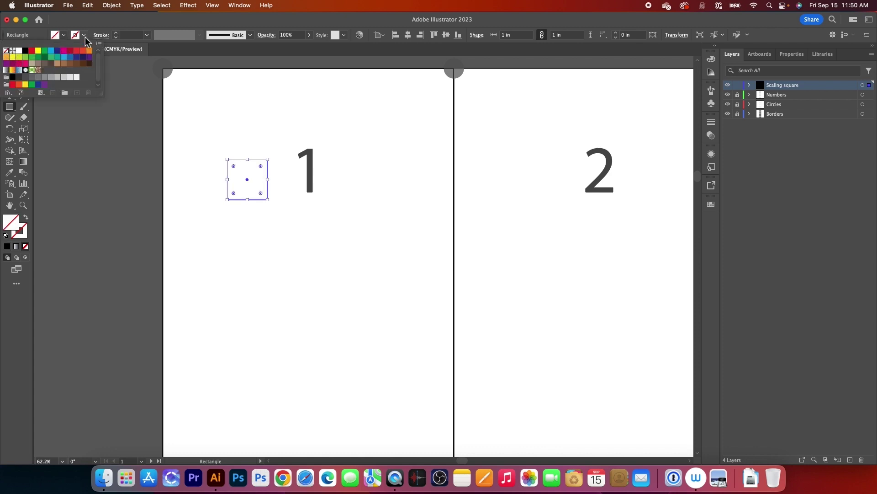
click(26, 51)
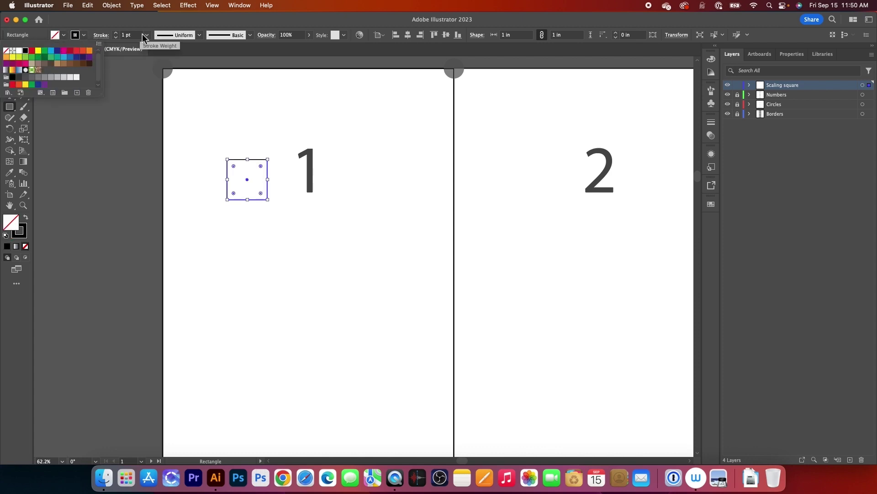
click(76, 35)
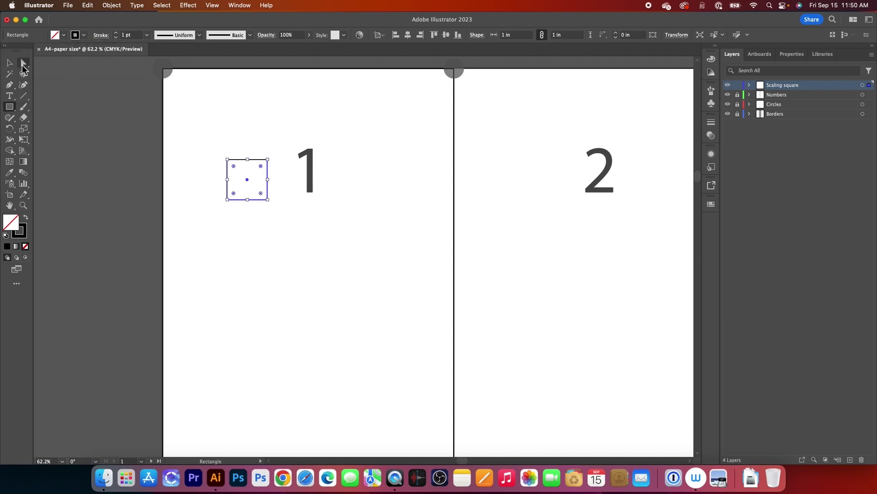
- Add the text label "1 x 1 in" in the 1-inch square and set its font size to 14 pt
click(9, 96)
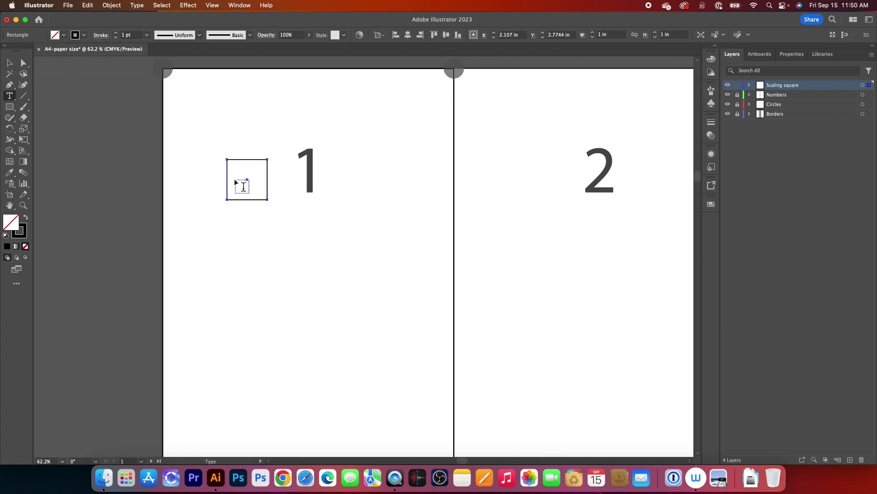
click(247, 186)
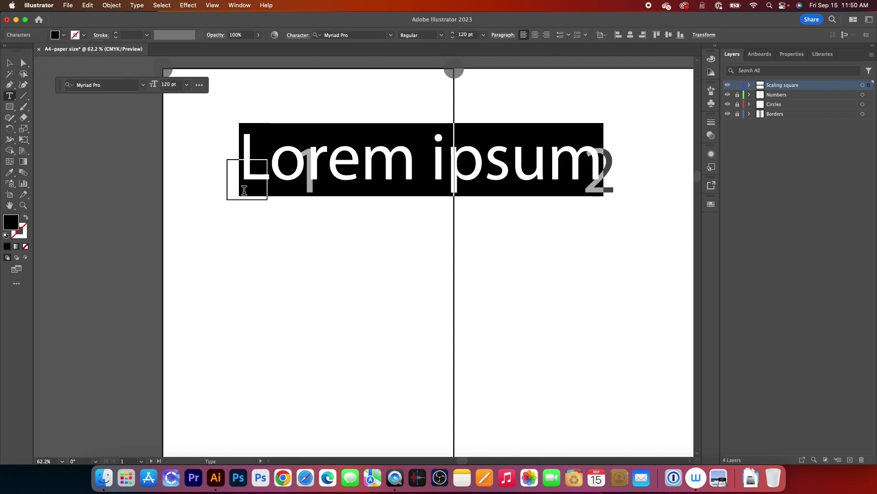
text(1 x 1 inc)
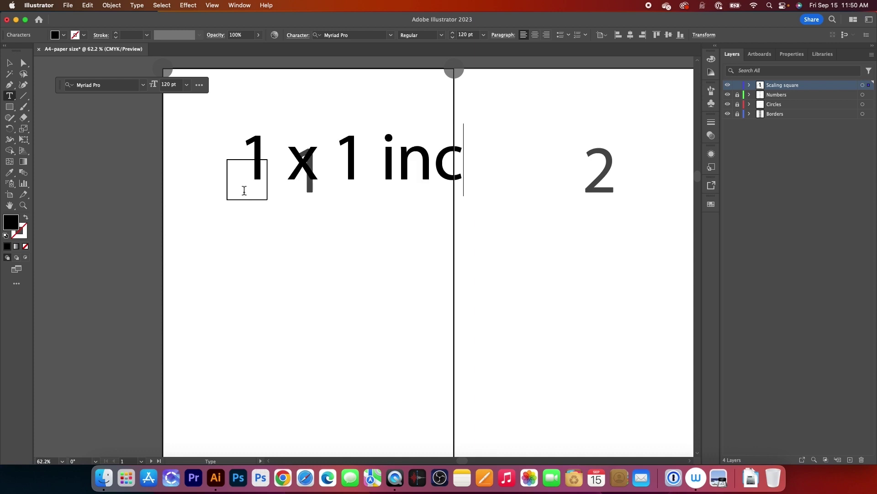
key(BackSpace)
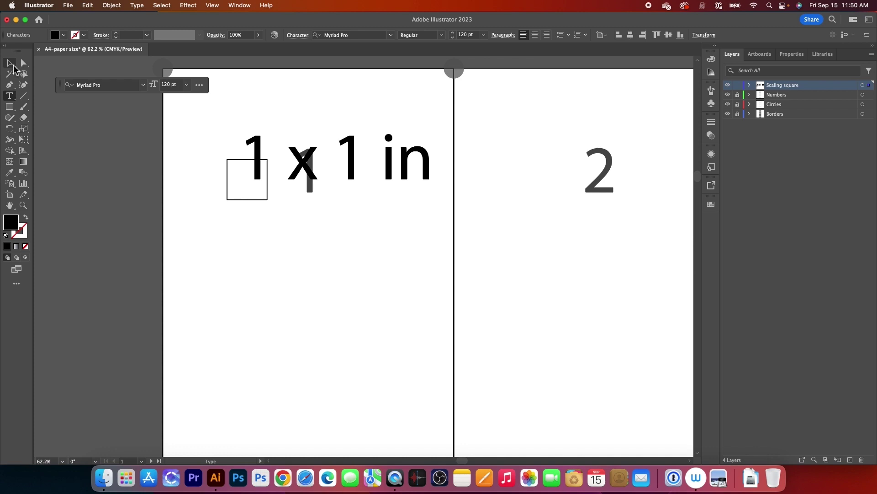
click(12, 64)
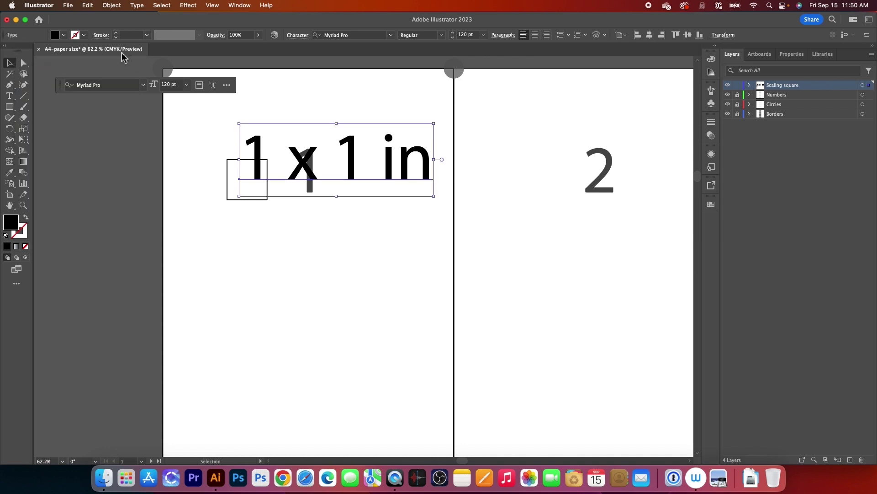
click(174, 85)
text(14)
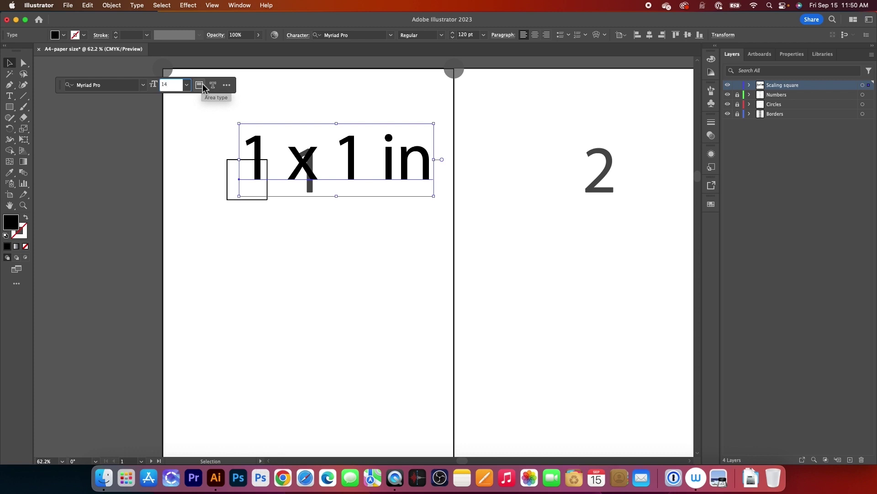
key(Return)
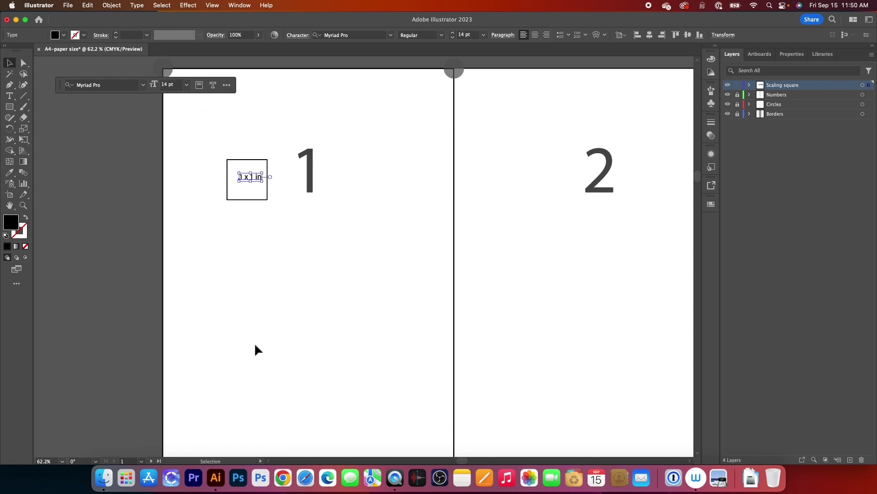
- Center the "1 x 1 in" label horizontally and vertically on the square, using the square as the key object
drag(191, 138, 284, 227)
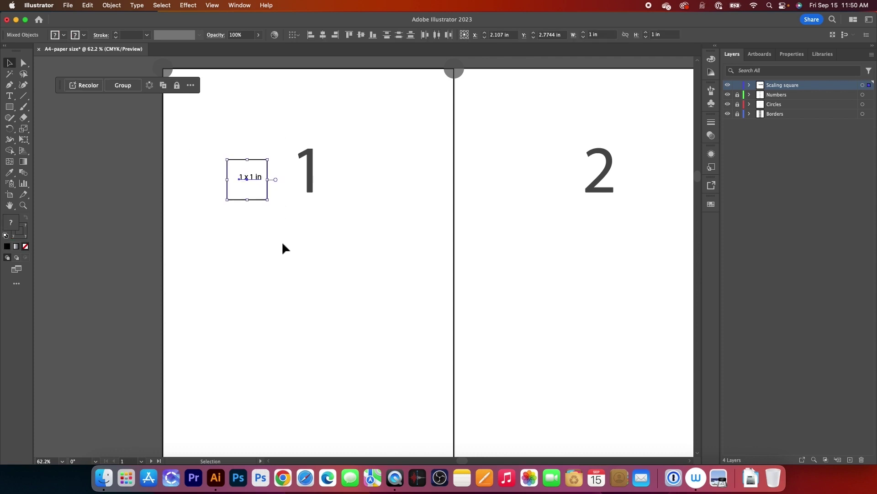
click(259, 160)
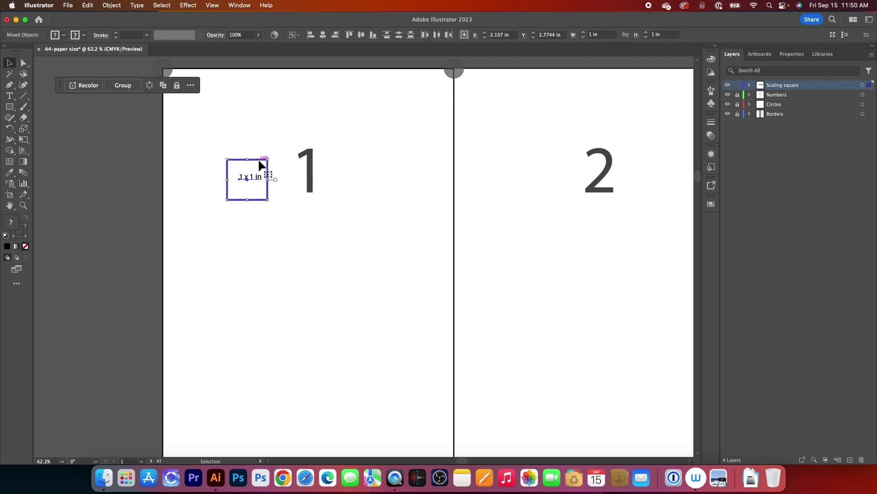
click(323, 36)
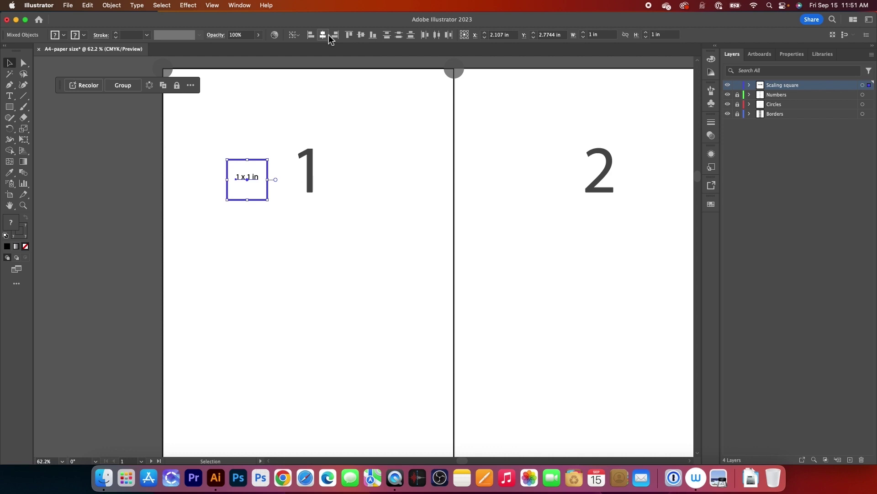
click(364, 33)
click(275, 243)
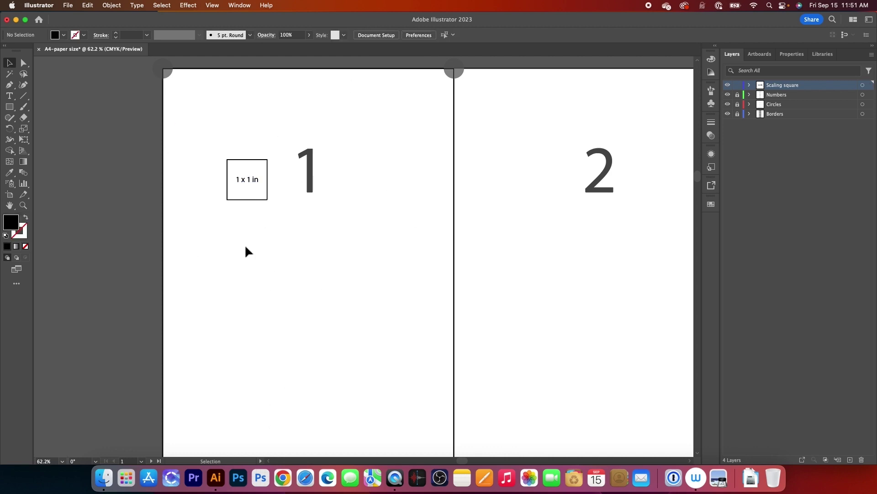
- Create a 2.5 cm by 2.5 cm square with the Rectangle tool below the 1-inch square
click(11, 108)
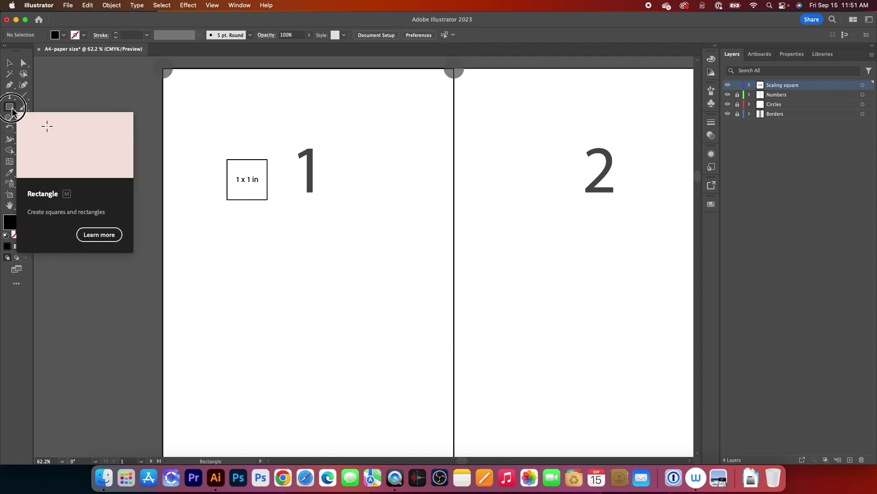
click(246, 234)
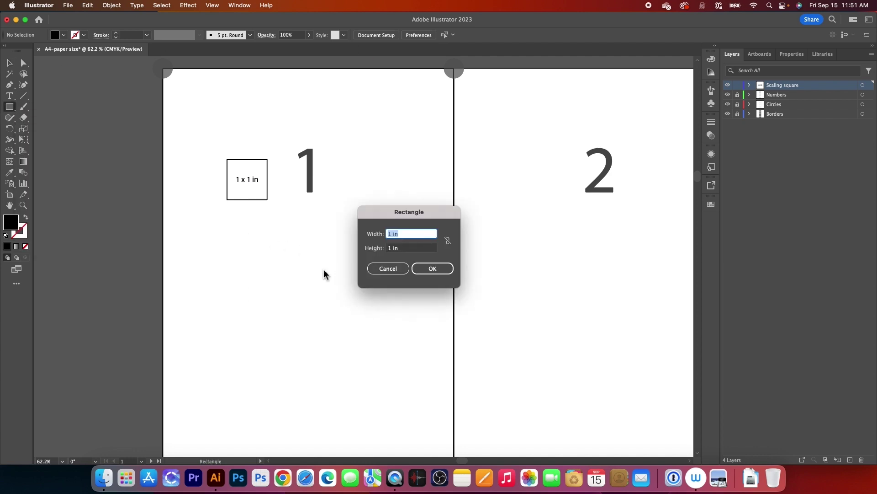
text(2.5 cm)
key(Tab)
text(2.5cm)
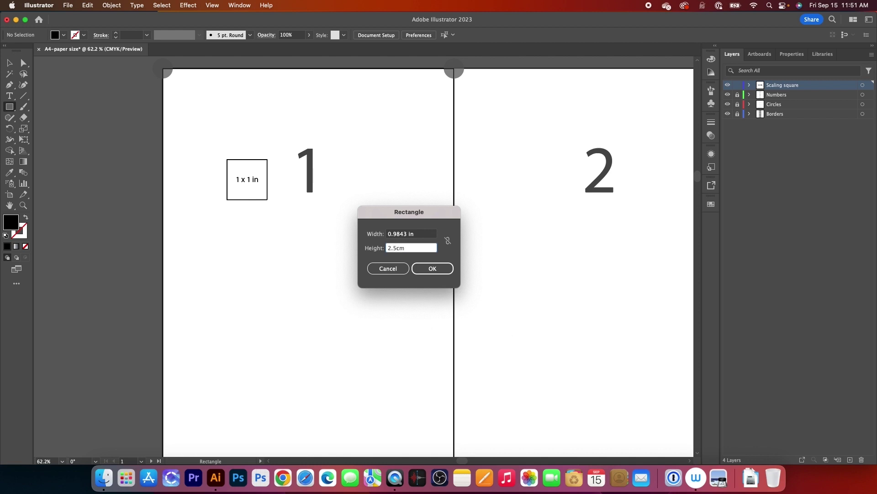
key(Return)
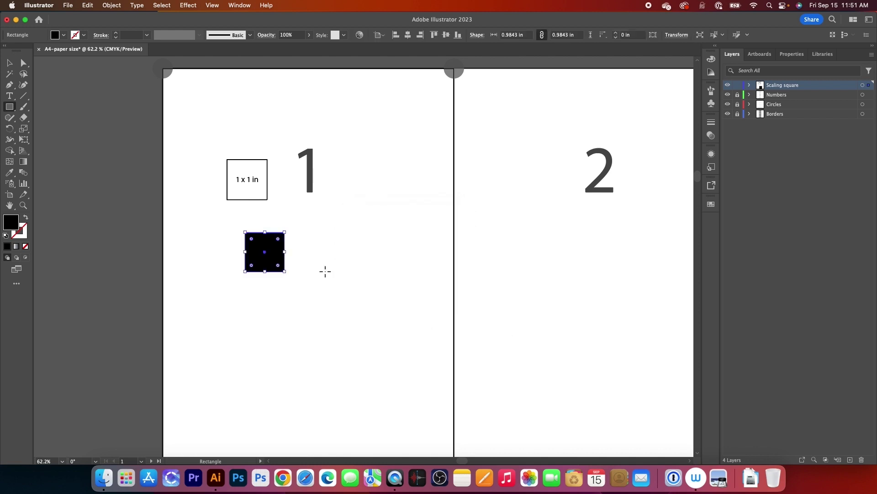
- Remove the 2.5 cm square's fill and give it a black stroke
click(63, 34)
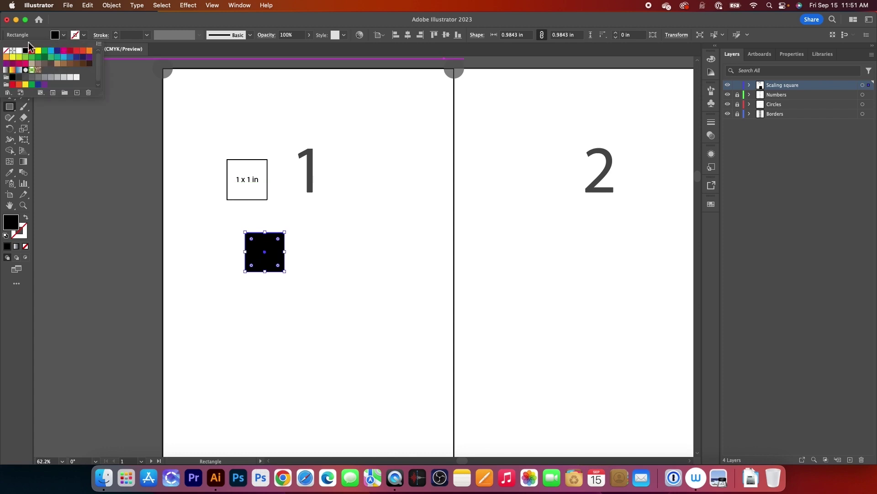
click(6, 51)
click(85, 35)
click(25, 50)
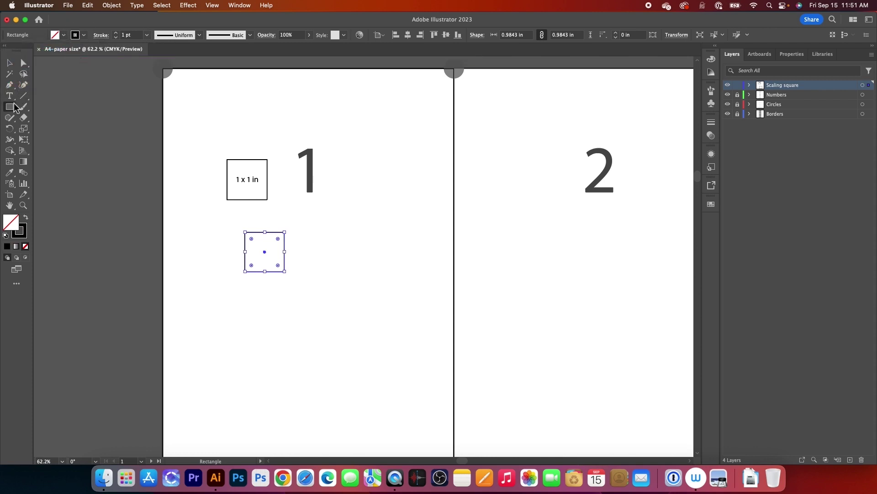
- Add the text label "2.5 x 2.5 cm" in the lower square
click(9, 96)
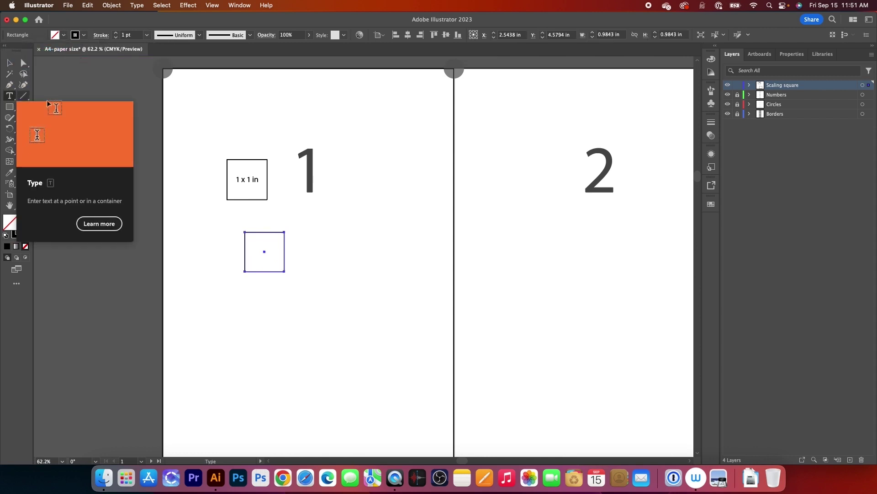
click(260, 252)
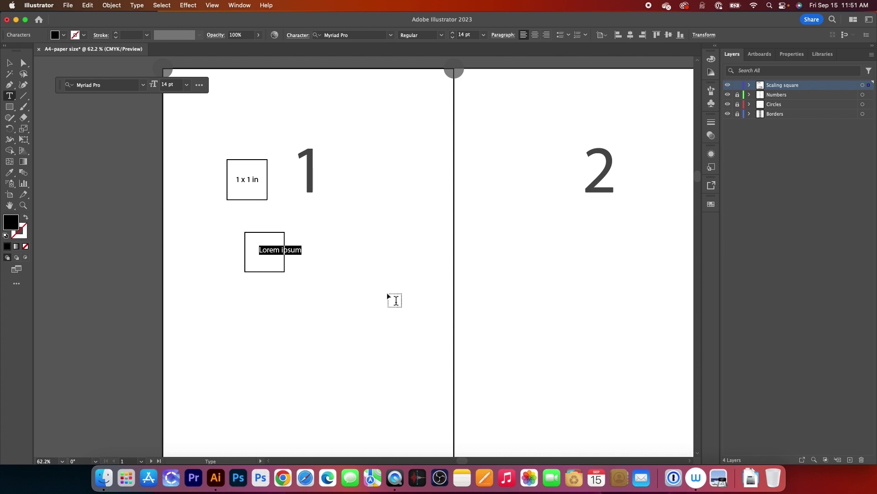
text(2.5 x 2.5 cm)
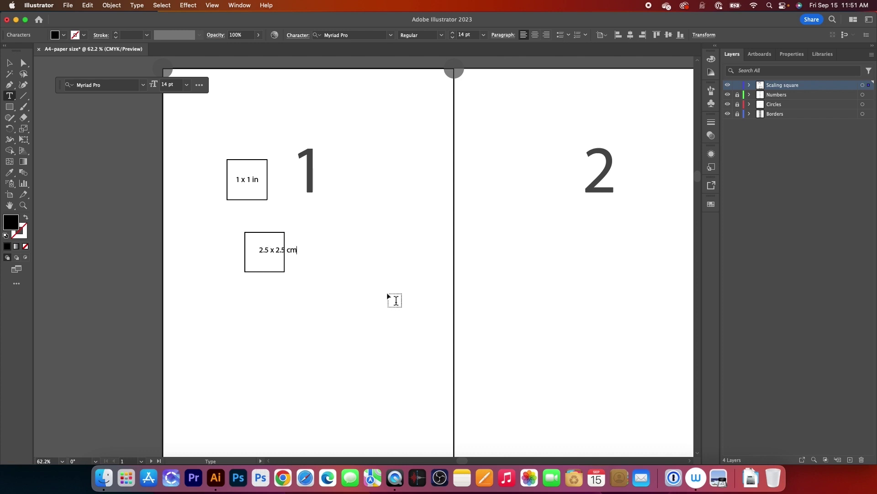
click(10, 63)
- Center the "2.5 x 2.5 cm" label horizontally and vertically on its square, using the square as the key object
drag(216, 213, 341, 293)
click(265, 235)
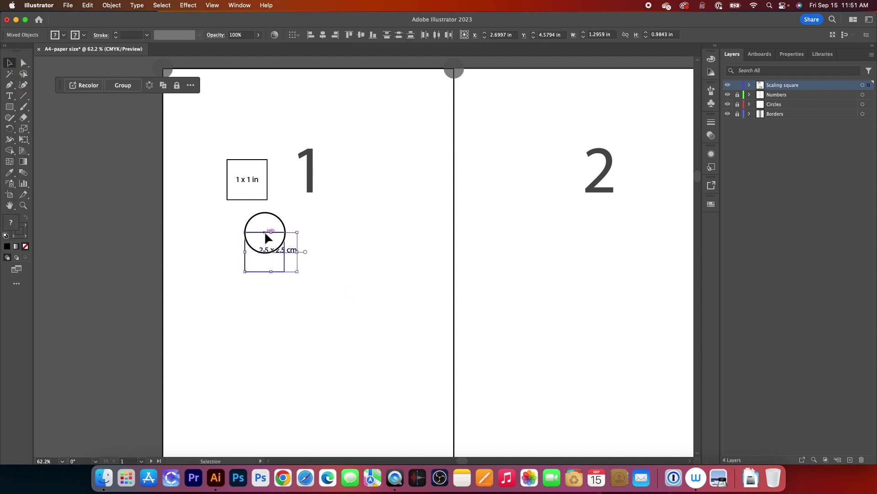
click(323, 34)
click(362, 35)
click(300, 334)
- Move the 2.5 cm square with its label directly under the 1-inch square, lined up with it
drag(214, 221, 322, 302)
drag(278, 234, 258, 219)
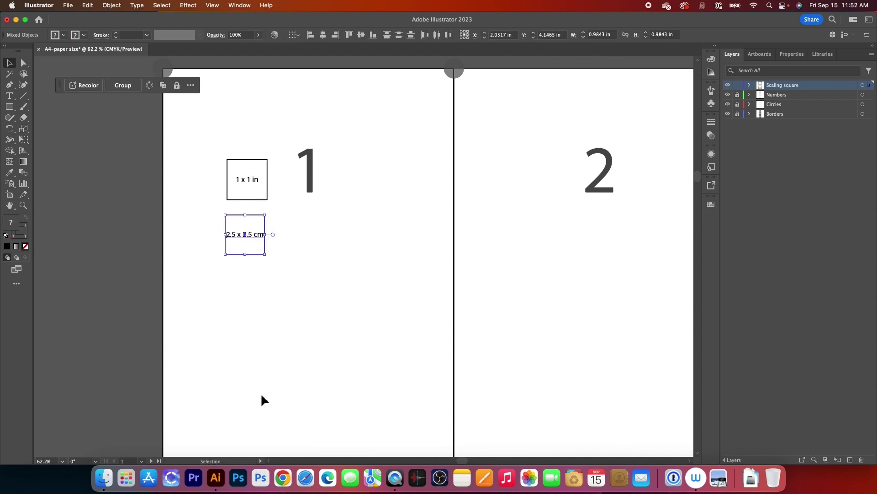
click(278, 326)
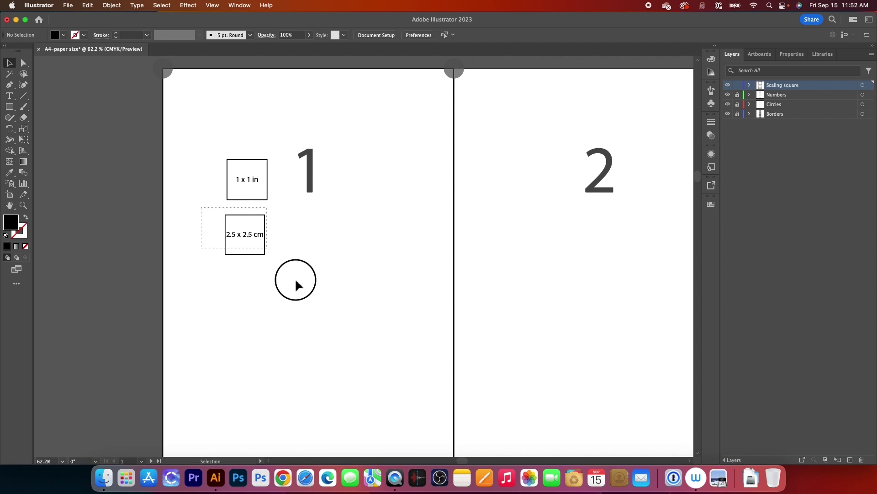
drag(258, 237, 261, 237)
click(268, 261)
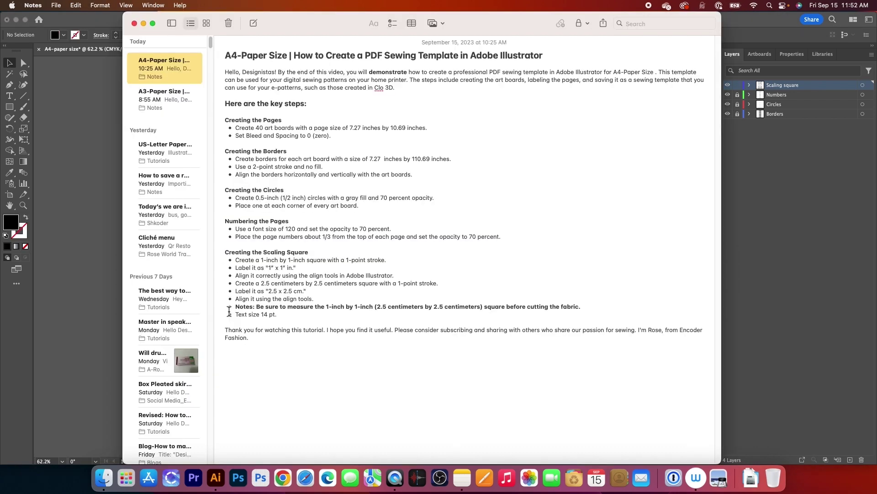
- In the Notes app, copy the bold "Notes: Be sure to measure the 1-inch by 1-inch" line from the Creating the Scaling Square section
drag(233, 307, 582, 309)
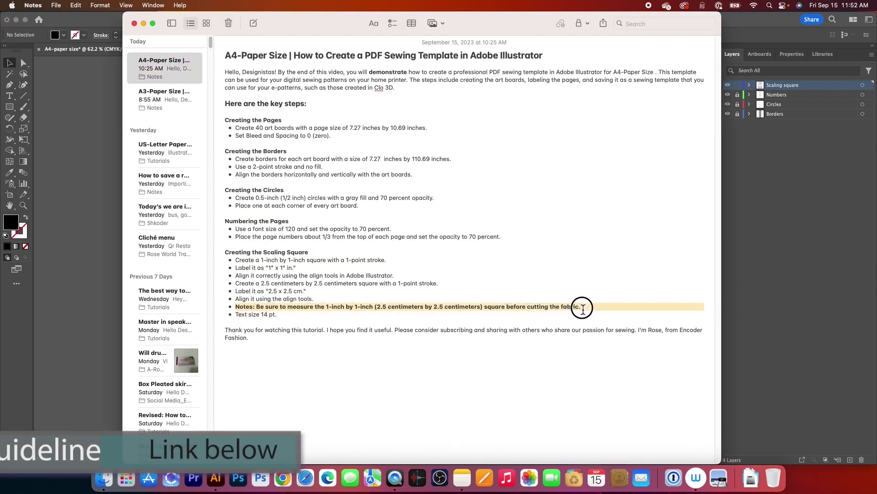
right_click(583, 308)
click(595, 247)
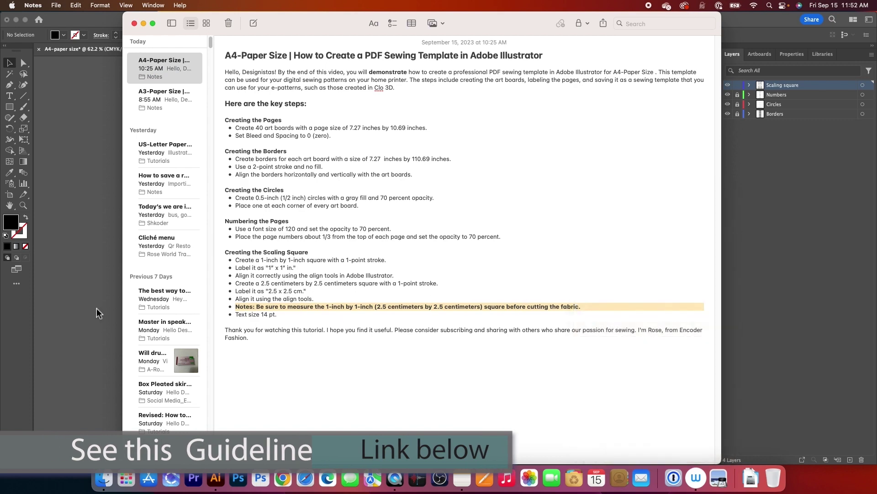
- Switch back to Illustrator and paste the copied measuring note as text just below the 2.5 cm square
click(98, 313)
key(t)
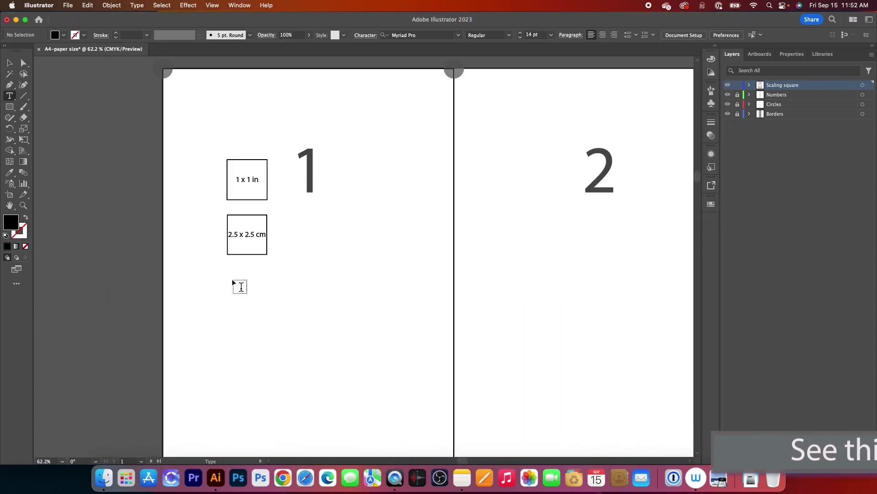
click(228, 267)
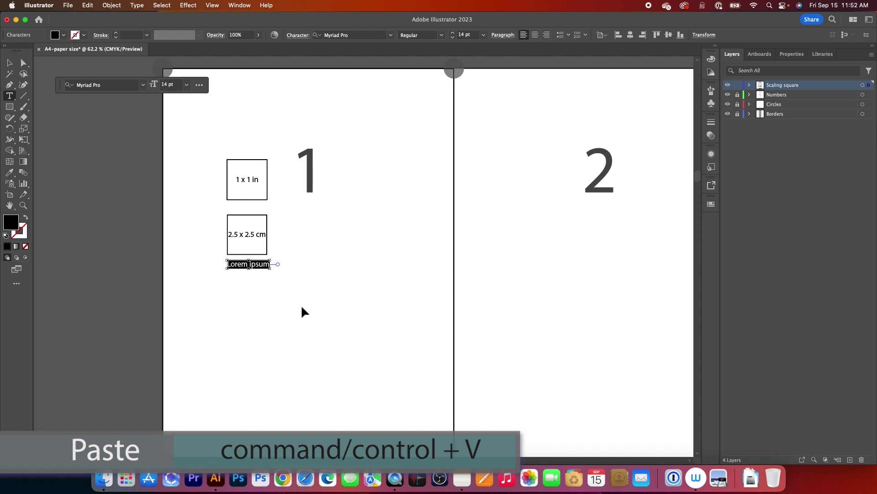
key(super+v)
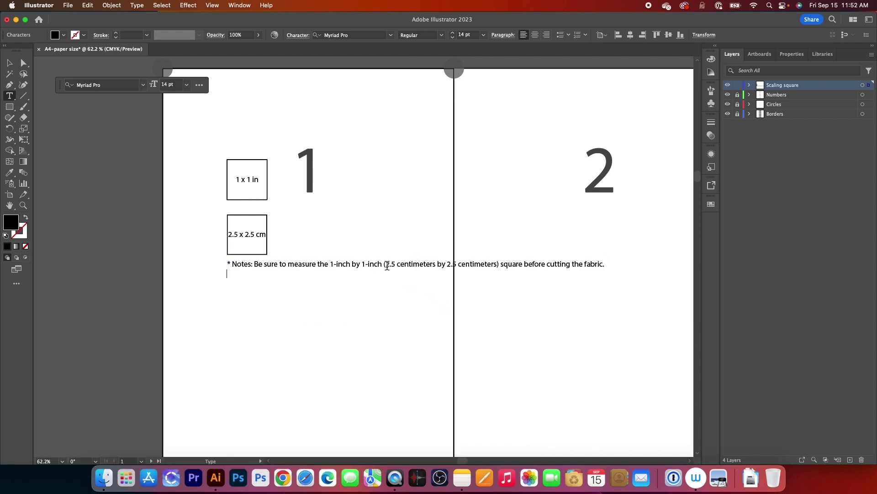
- Break the measuring note into three lines, before "(2.5 centimeters" and before "square before cutting the fabric."
click(386, 265)
key(Return)
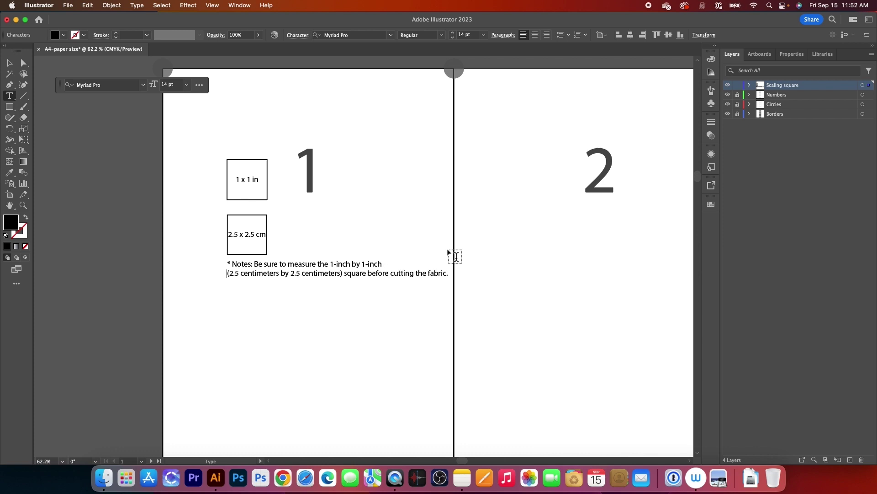
click(343, 273)
key(Return)
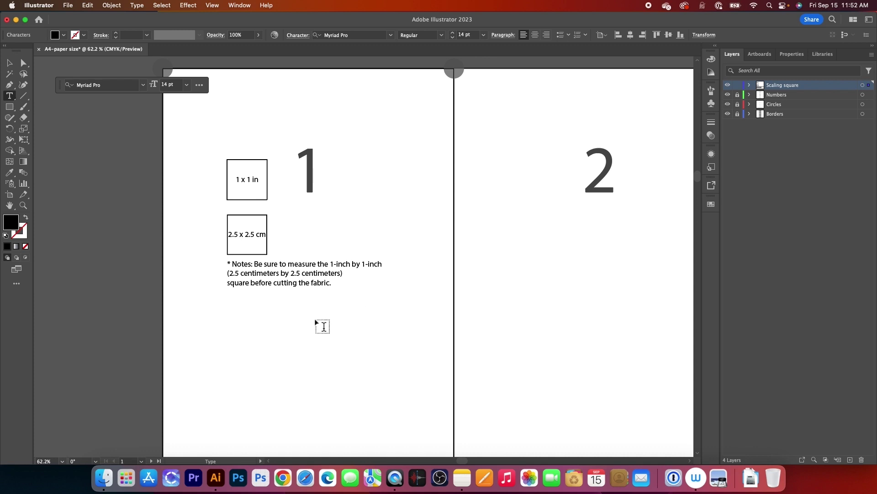
click(10, 67)
click(352, 334)
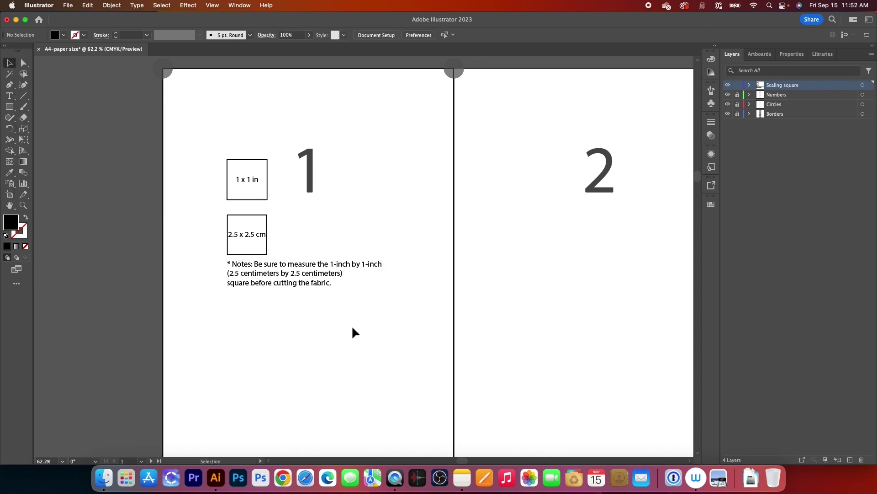
- Create a new layer named Patterns and move it to the end of the layer stack, beneath the Borders layer
key(super+alt+0)
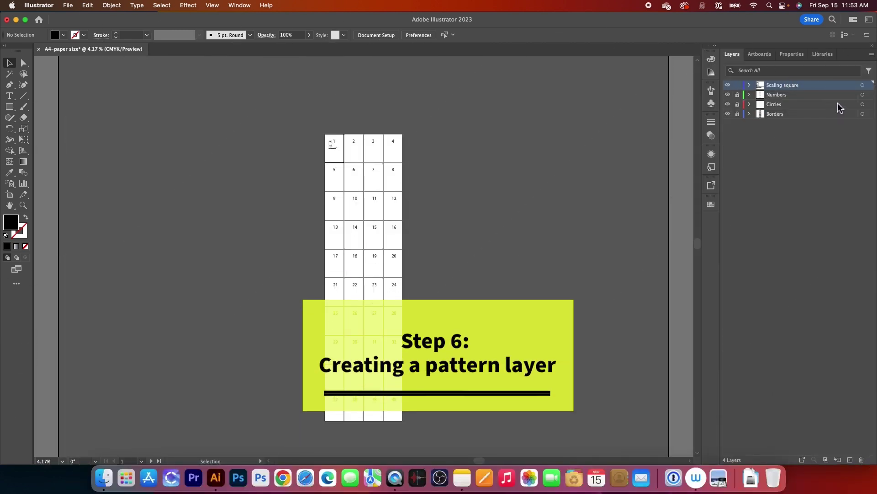
alt+click(851, 459)
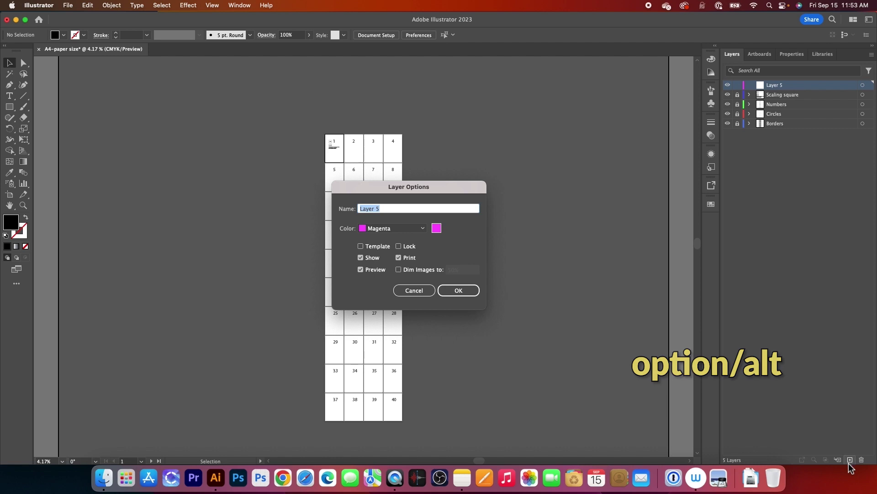
text(Patterns)
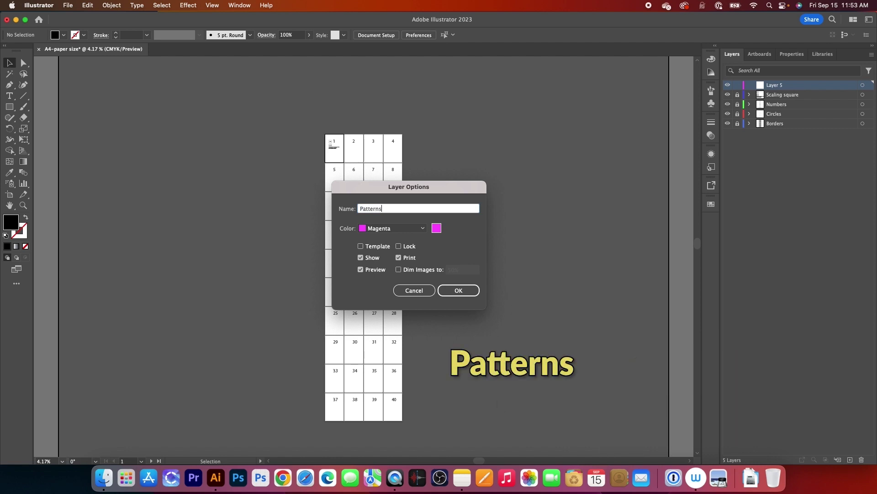
key(Return)
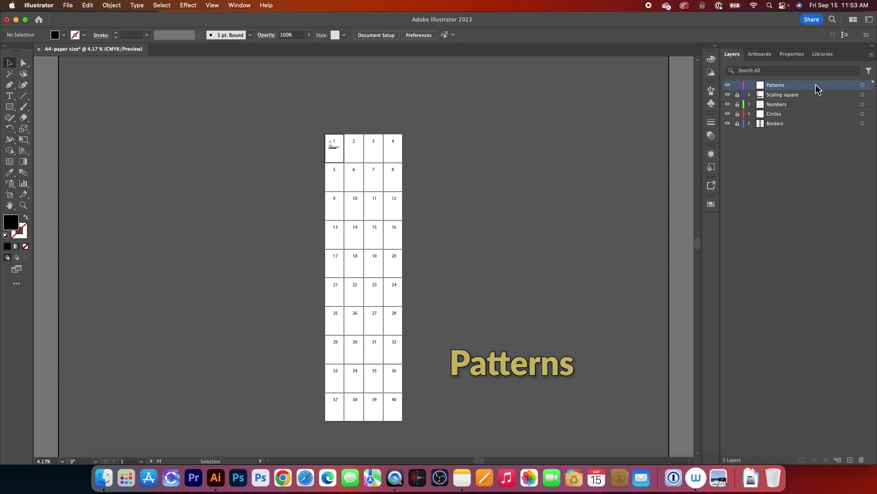
drag(818, 88, 818, 134)
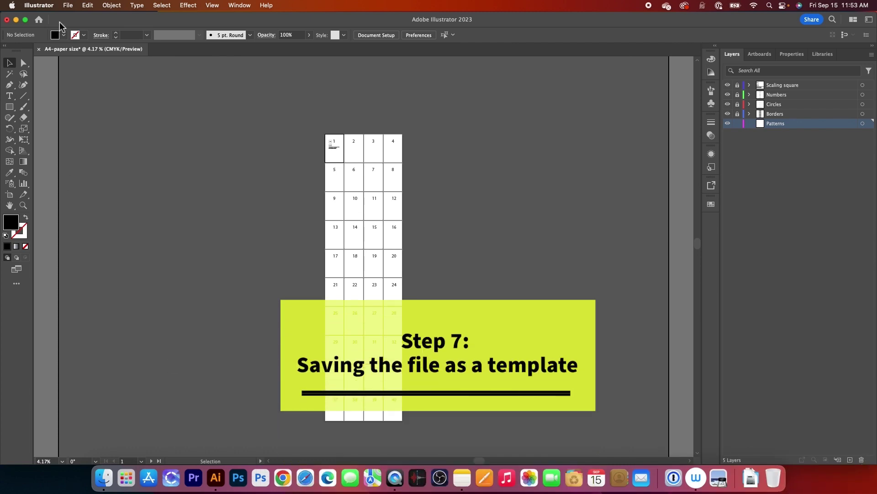
- Save the document on the computer as "A4-paper size.ai", version Illustrator 2020, in a new Desktop folder named "A4-paper size"
click(67, 5)
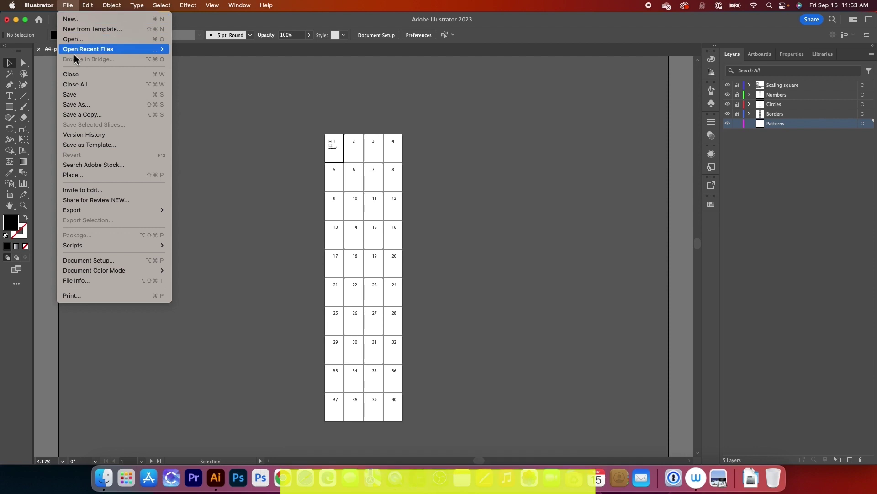
click(90, 107)
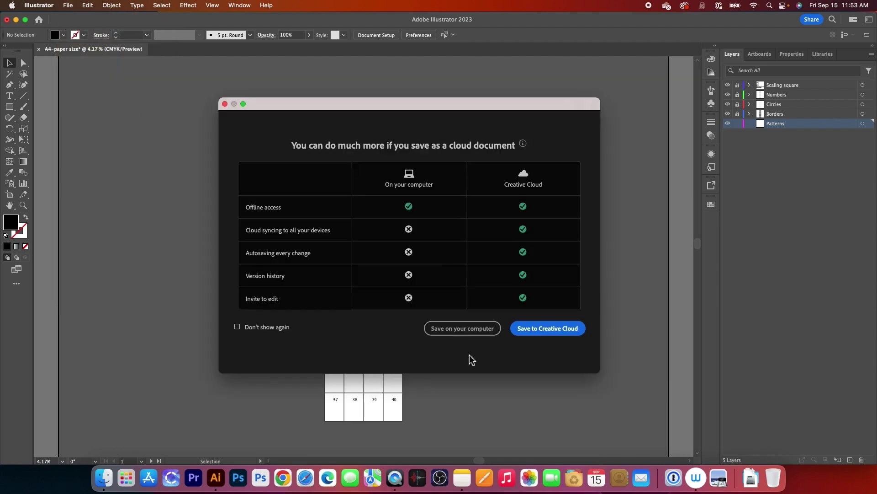
click(465, 333)
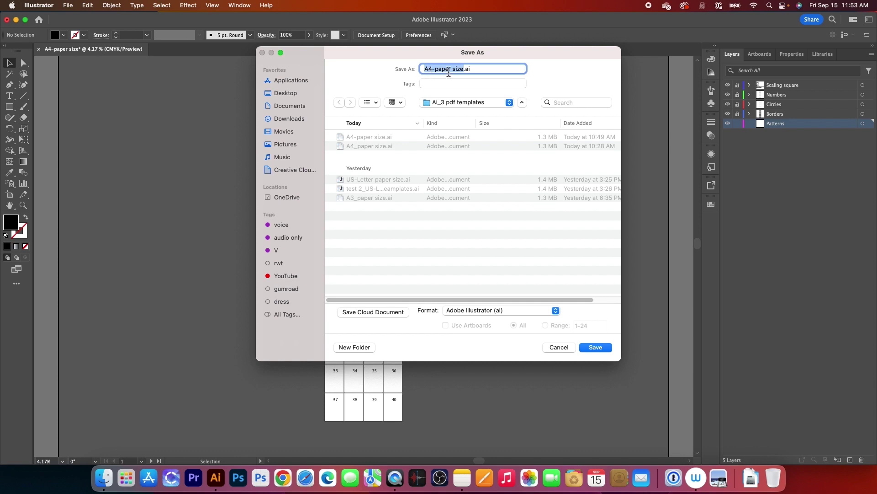
click(292, 94)
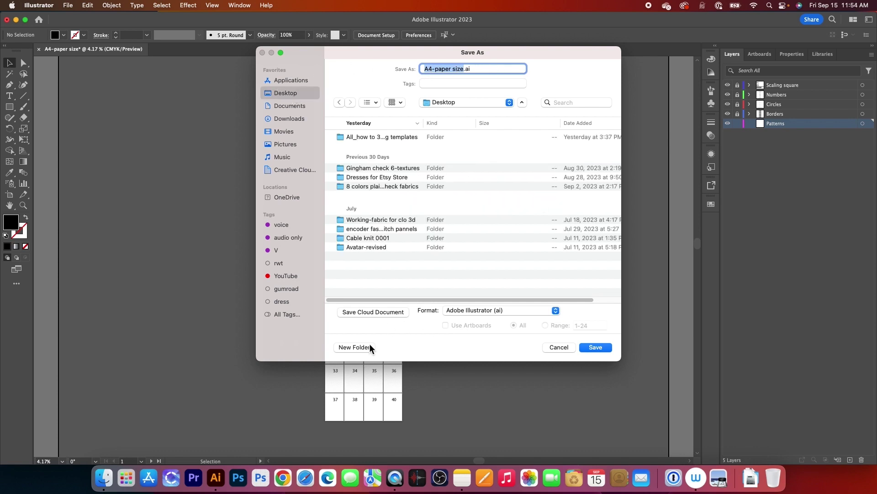
click(354, 347)
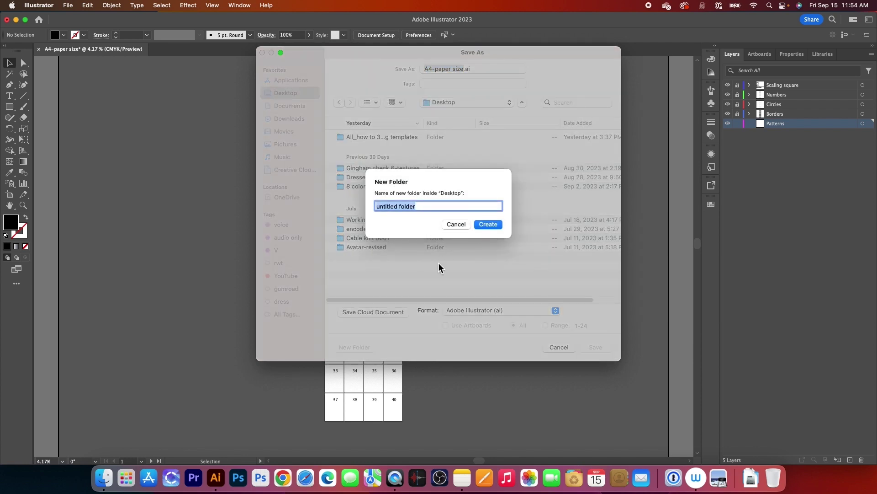
text(A4-paper size)
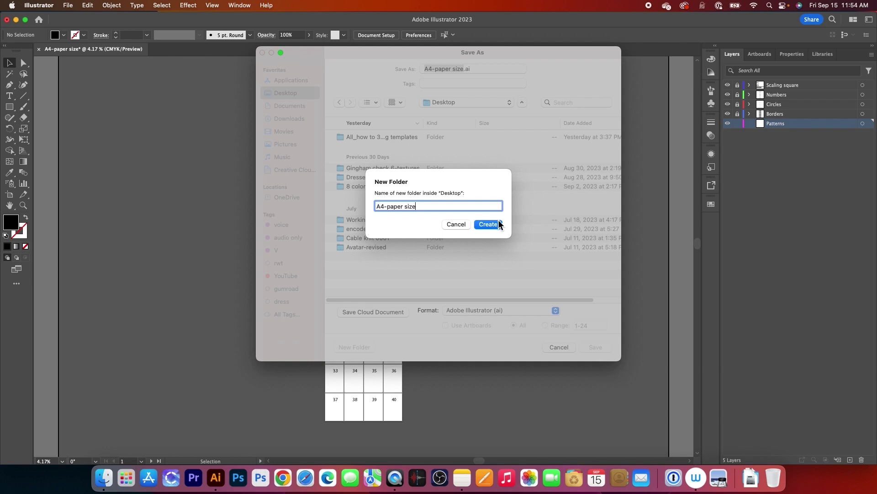
click(496, 225)
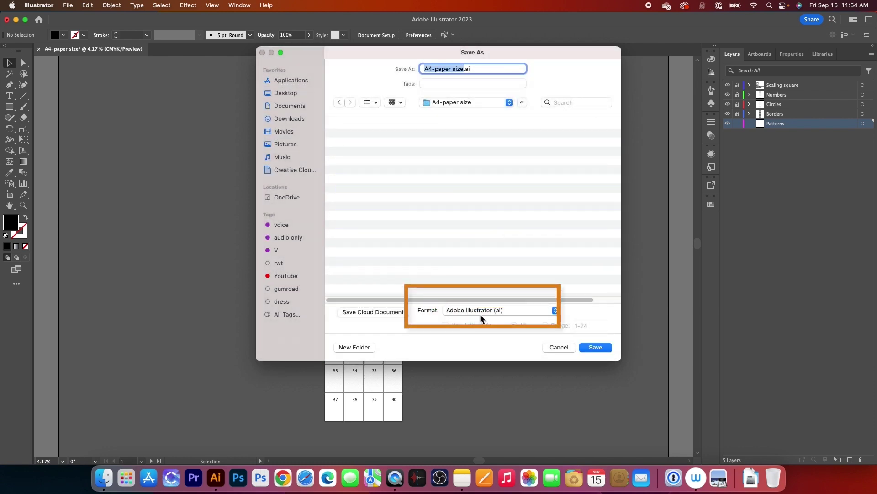
click(601, 349)
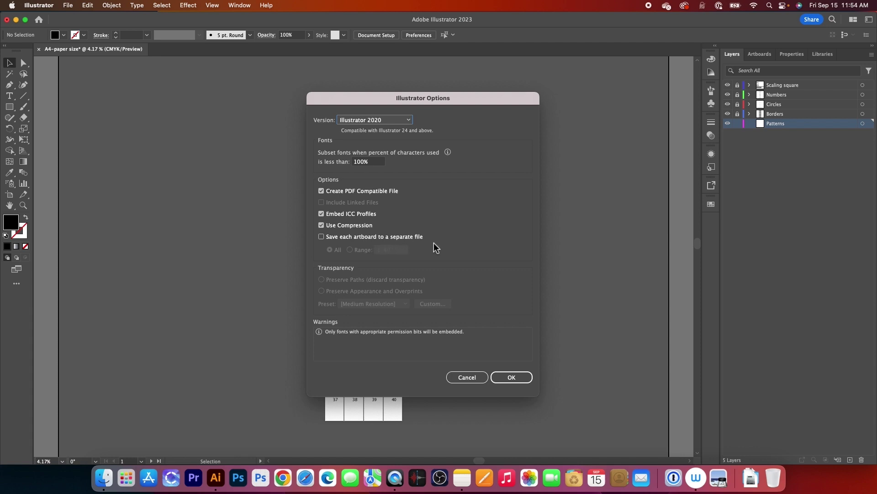
click(511, 377)
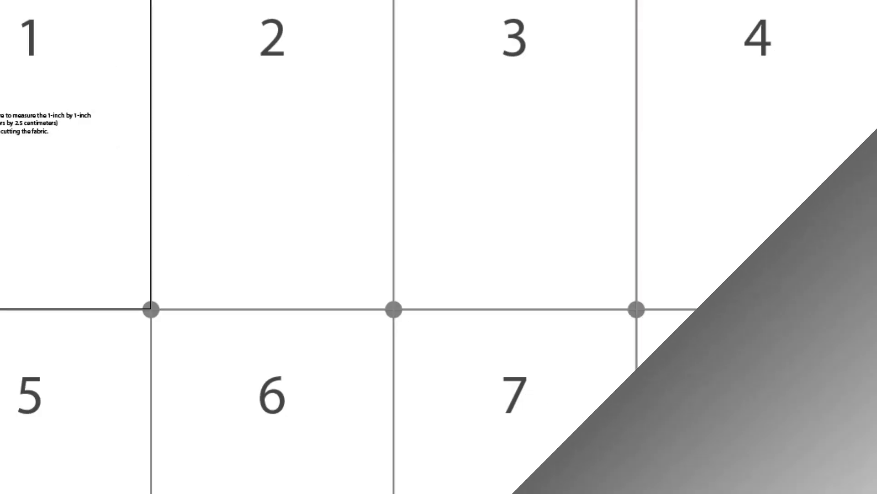